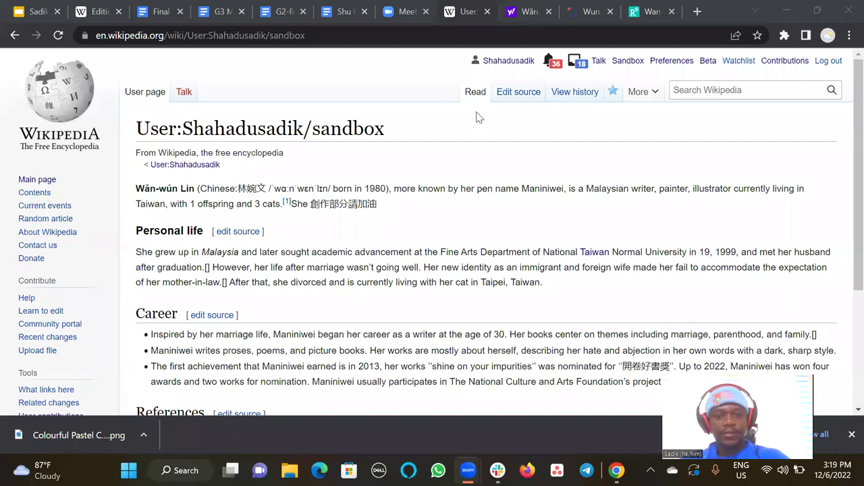
# Step: Delete all of the old Wǎn-wún Lin draft text from the sandbox source
pyautogui.click(523, 97)
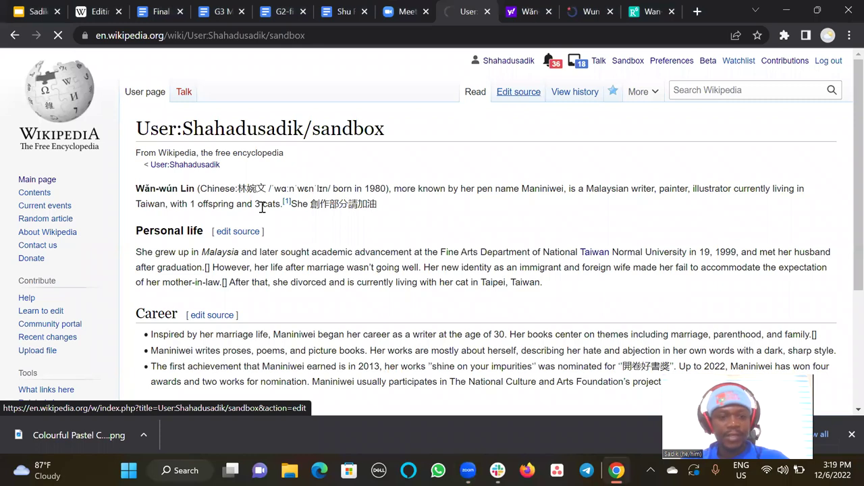
pyautogui.click(395, 339)
pyautogui.hotkey('ctrl', 'a')
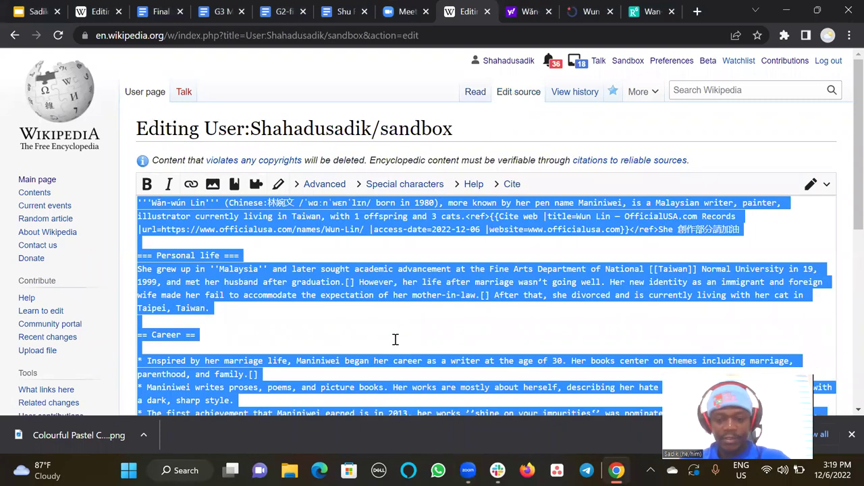
pyautogui.press('BackSpace')
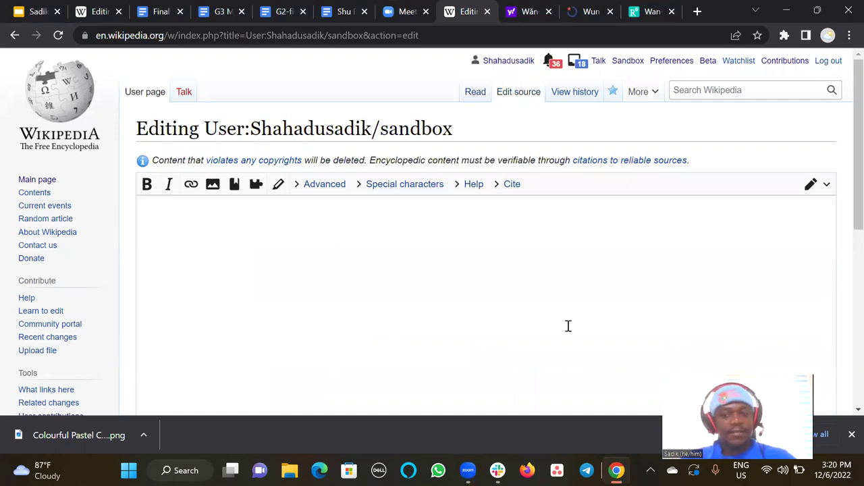
# Step: Publish the emptied sandbox and reopen its source editor
pyautogui.click(634, 63)
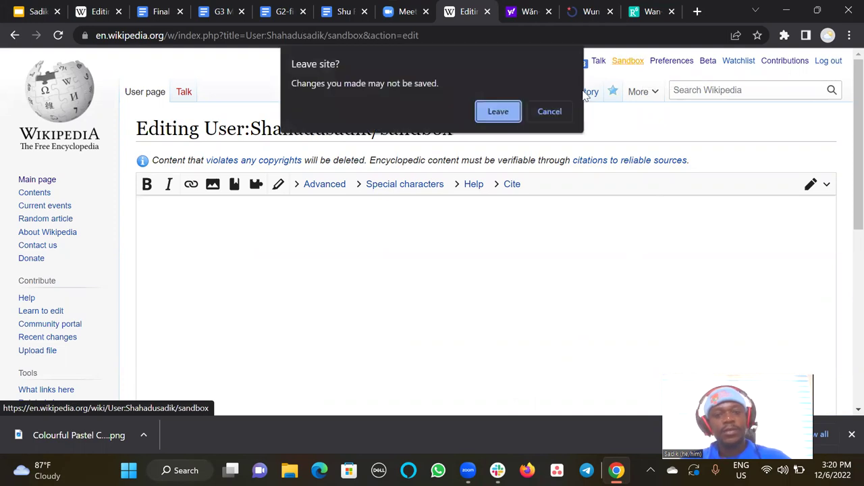
pyautogui.click(549, 111)
pyautogui.moveTo(856, 116); pyautogui.dragTo(856, 304)
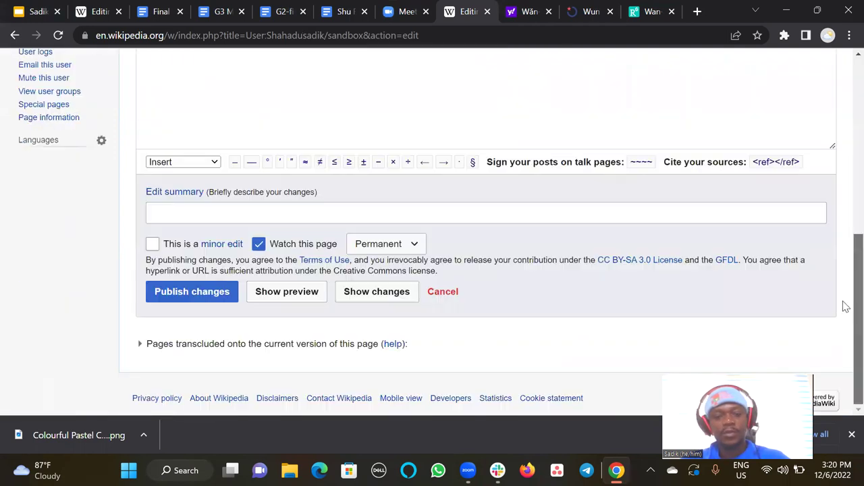
pyautogui.click(182, 301)
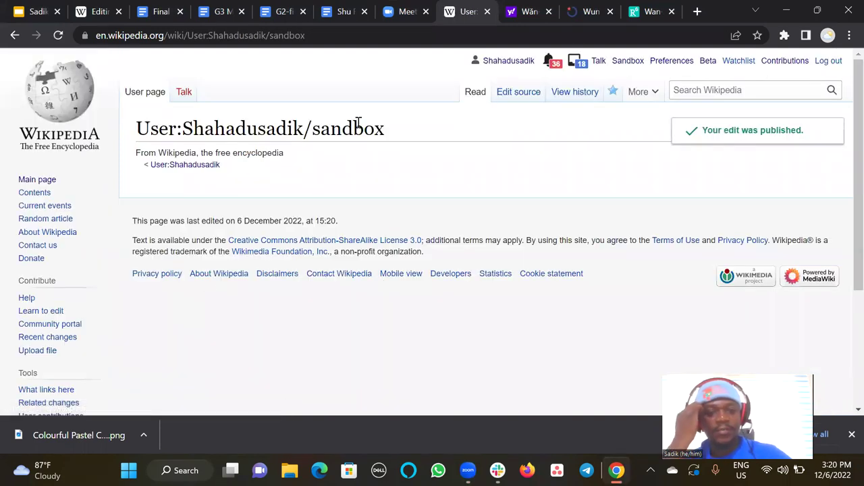
pyautogui.click(511, 91)
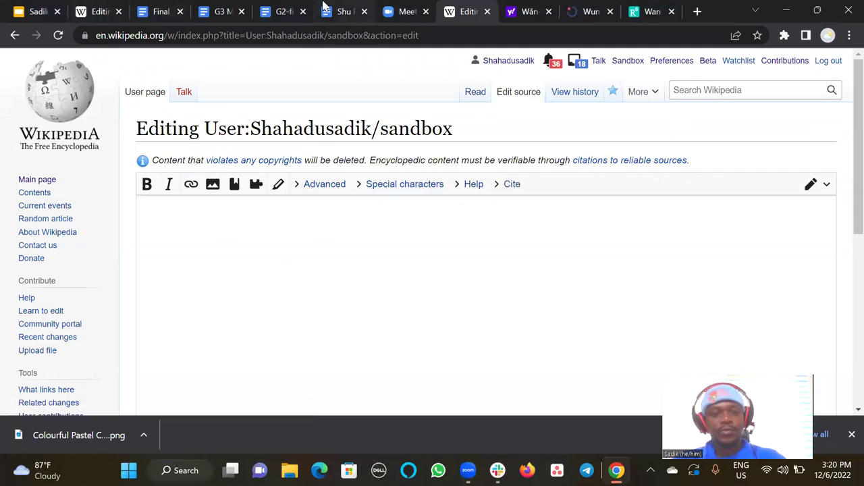
pyautogui.click(156, 10)
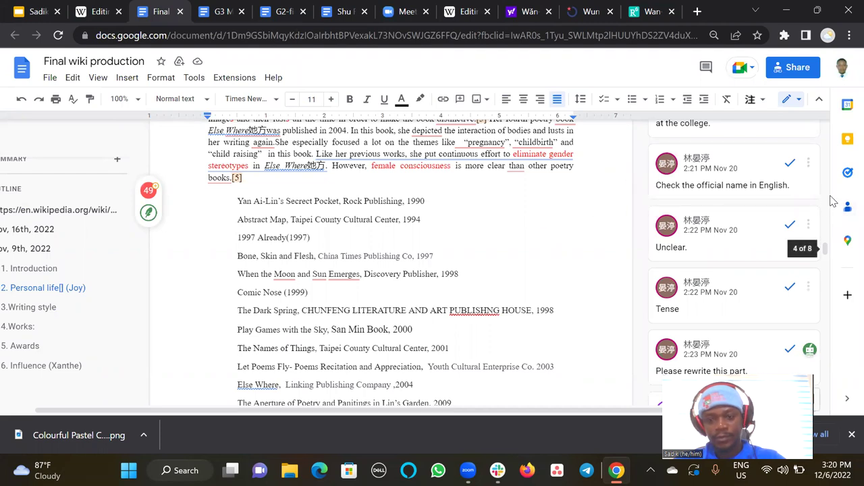
pyautogui.moveTo(828, 249); pyautogui.dragTo(825, 144)
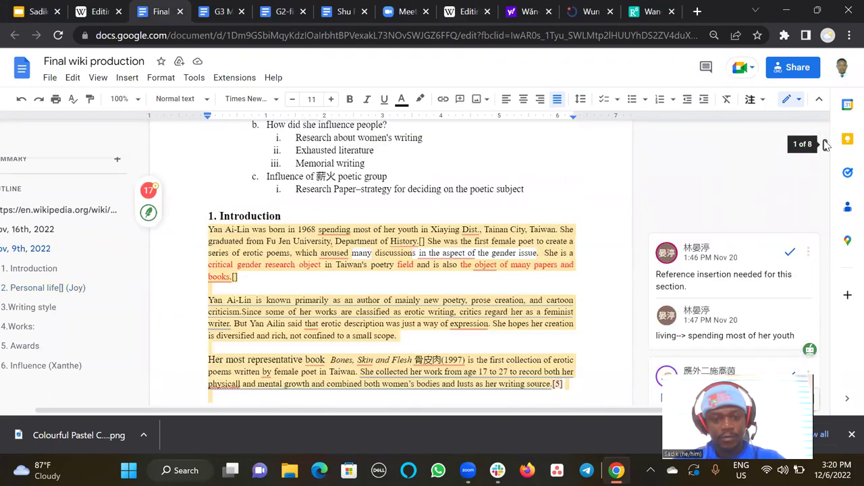
pyautogui.click(354, 9)
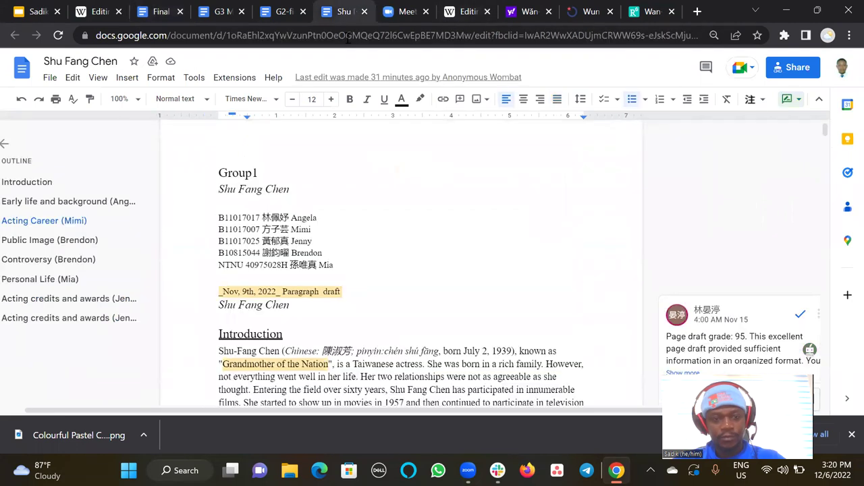
pyautogui.moveTo(826, 130); pyautogui.dragTo(821, 139)
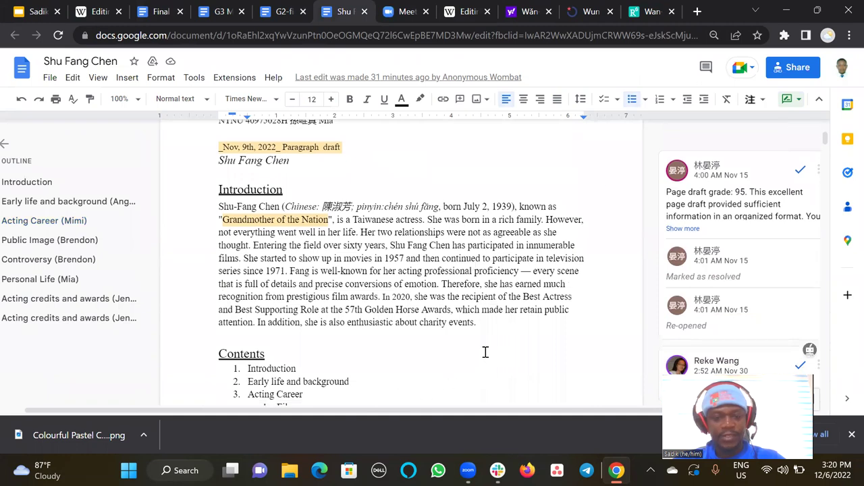
pyautogui.moveTo(476, 323); pyautogui.dragTo(212, 213)
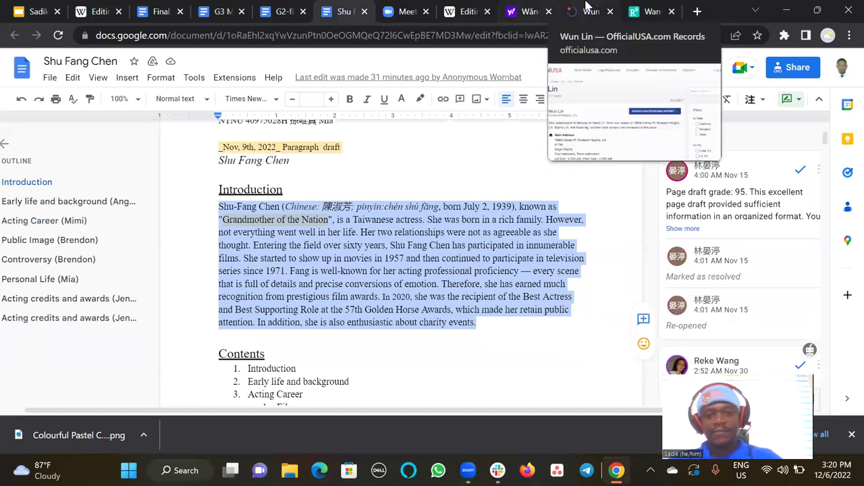
pyautogui.click(461, 11)
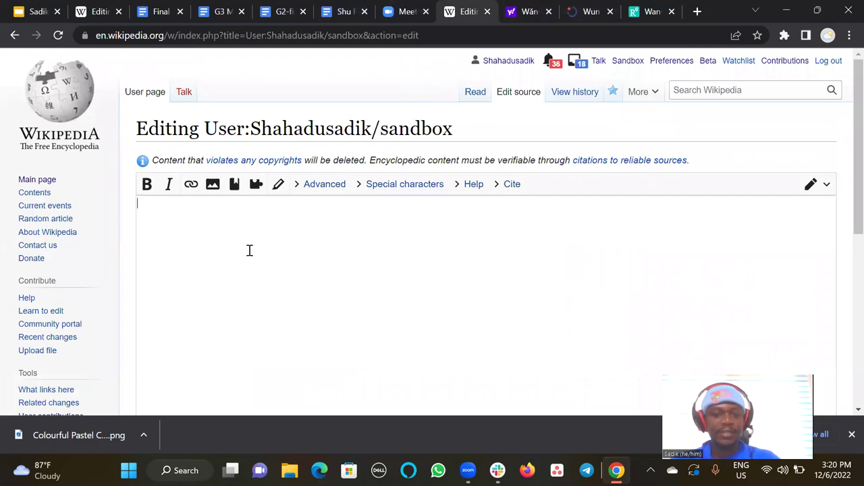
pyautogui.write('Shu-Fang Chen (Chinese: 陳淑芳; pinyin:chén shú fāng, born July 2, 1939), known as "Grandmother of the Nation", is a Taiwanese actress. She was born in a rich family. However, not everything went well in her life. Her two relationships were not as agreeable as she thought. Entering the field over sixty years, Shu Fang Chen has participated in innumerable films. She started to show up in movies in 1957 and then continued to participate in television series since 1971. Fang is well-known for her acting professional proficiency — every scene that is full of details and precise conversions of emotion. Therefore, she has earned much recognition from prestigious film awards. In 2020, she was the recipient of the Best Actress and Best Supporting Role at the 57th Golden Horse Awards, which made her retain public attention. In addition, she is also enthusiastic about charity events.')
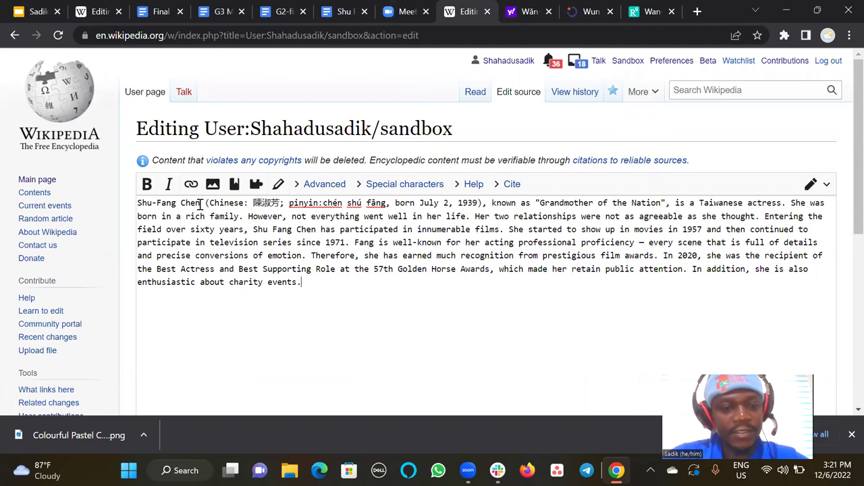
pyautogui.moveTo(200, 203); pyautogui.dragTo(138, 203)
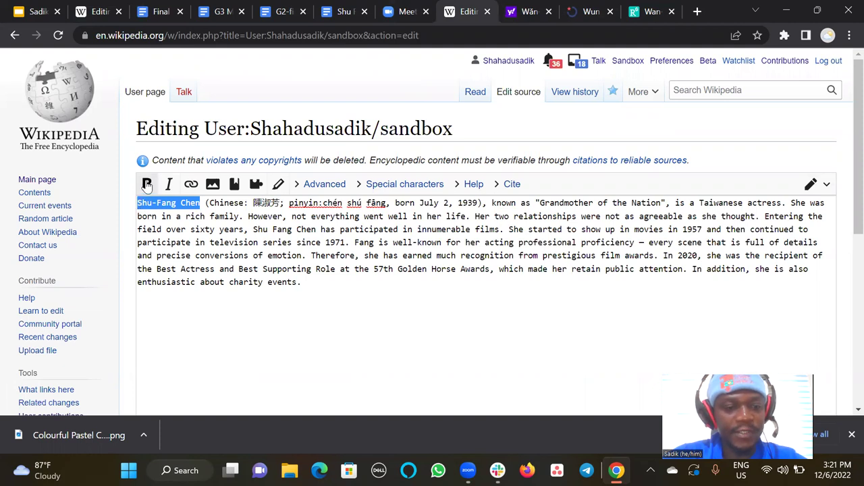
pyautogui.click(147, 184)
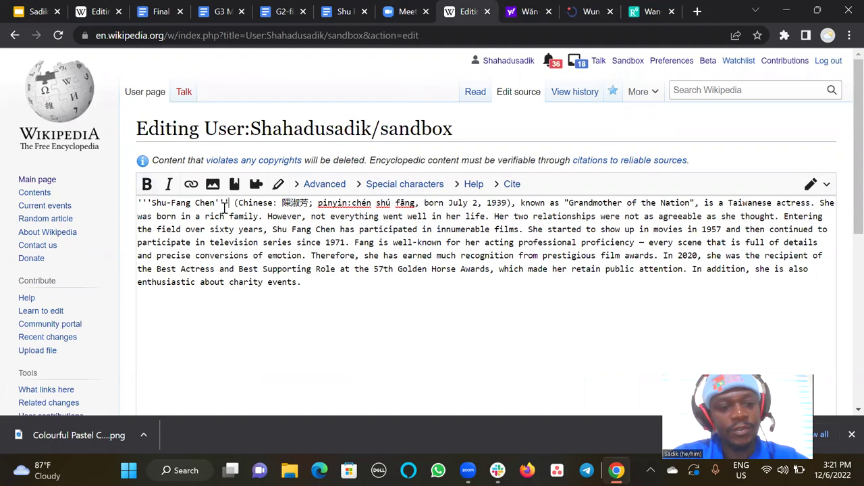
pyautogui.click(817, 186)
pyautogui.click(774, 222)
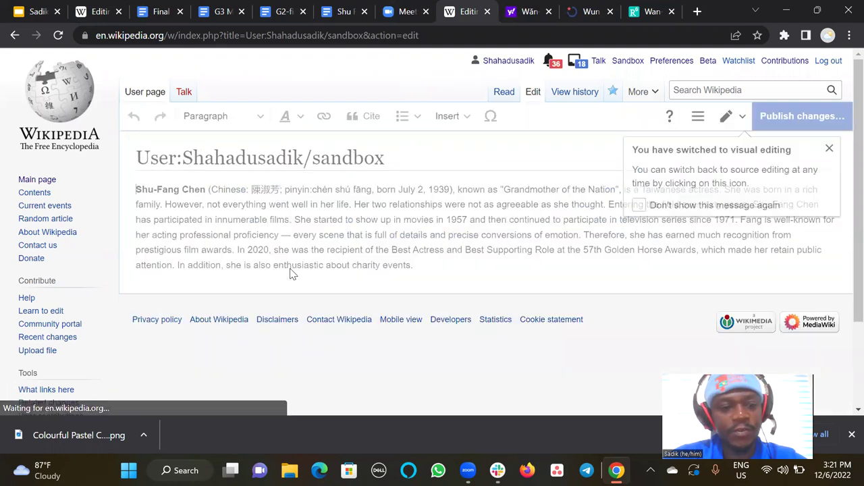
pyautogui.click(193, 191)
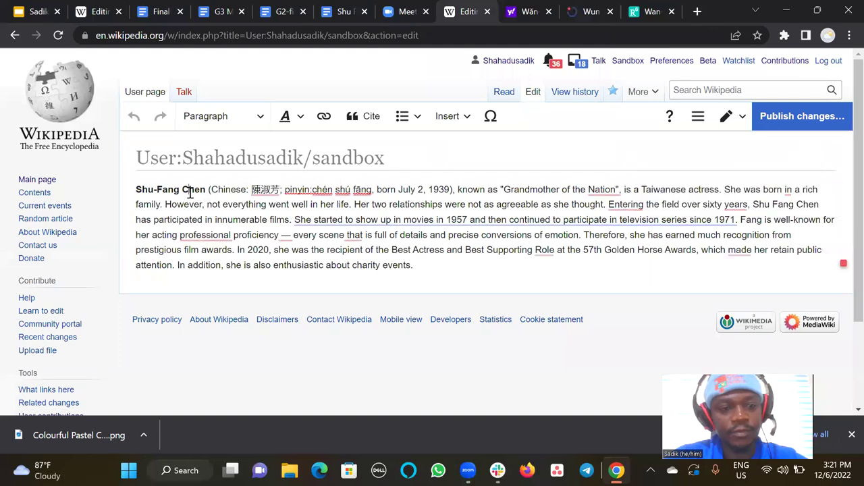
pyautogui.click(301, 118)
pyautogui.click(302, 147)
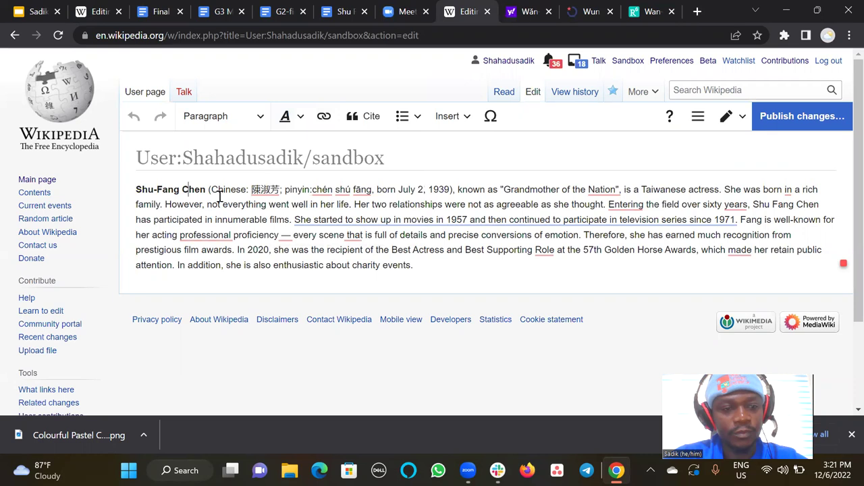
pyautogui.moveTo(206, 192); pyautogui.dragTo(135, 190)
pyautogui.click(304, 113)
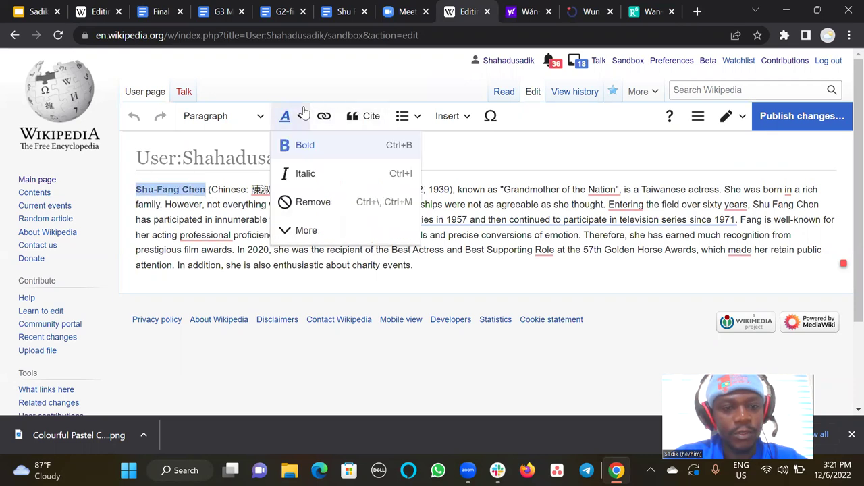
pyautogui.click(315, 142)
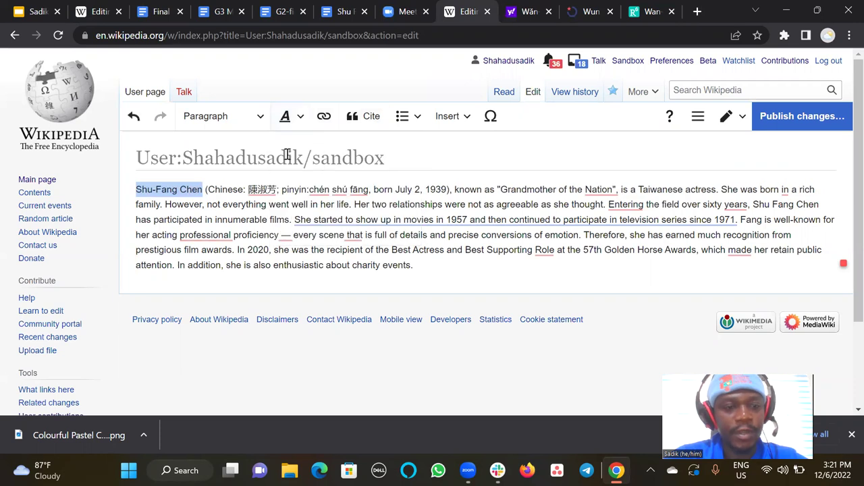
pyautogui.click(167, 219)
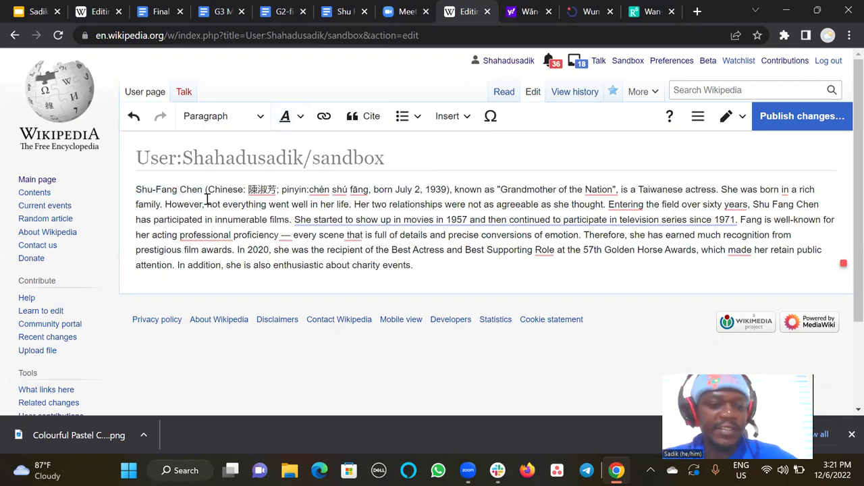
pyautogui.moveTo(204, 192); pyautogui.dragTo(135, 188)
pyautogui.click(301, 119)
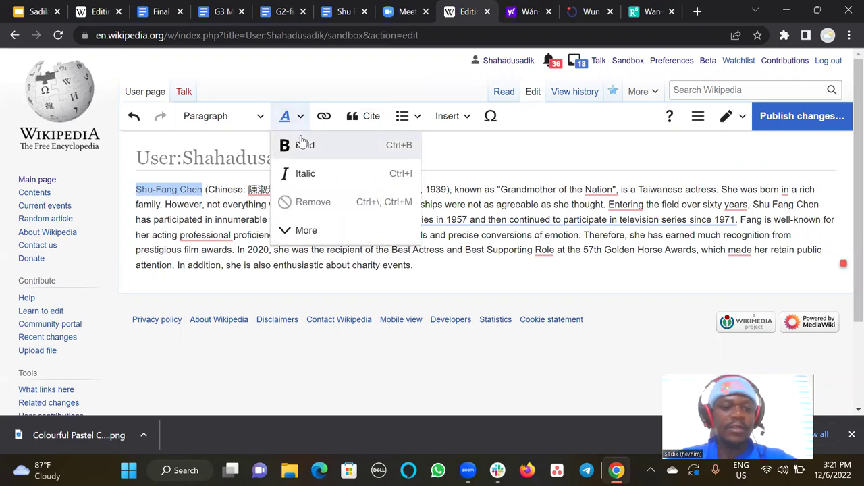
pyautogui.click(302, 142)
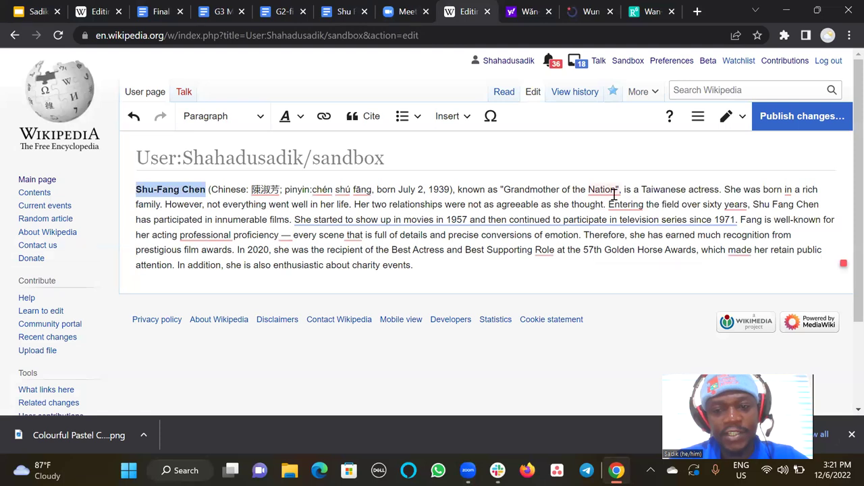
# Step: Italicise the nickname 'Grandmother of the Nation'
pyautogui.moveTo(616, 191)
pyautogui.moveTo(616, 190); pyautogui.dragTo(507, 190)
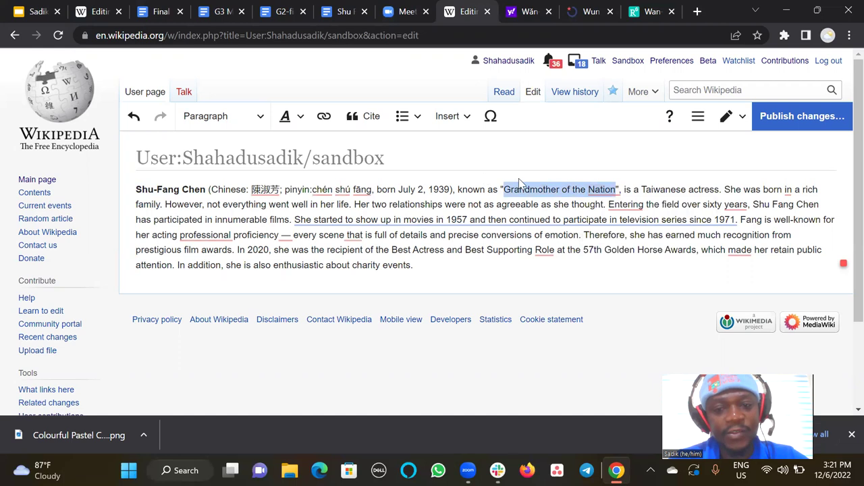
pyautogui.click(300, 118)
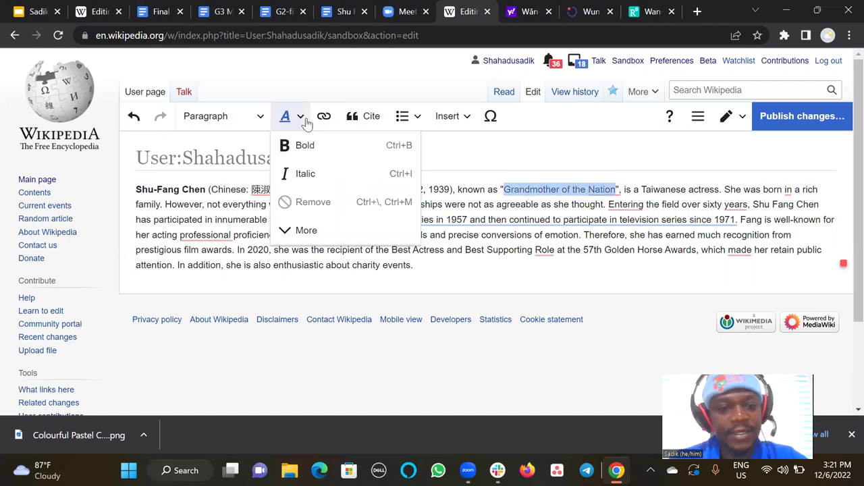
pyautogui.click(320, 173)
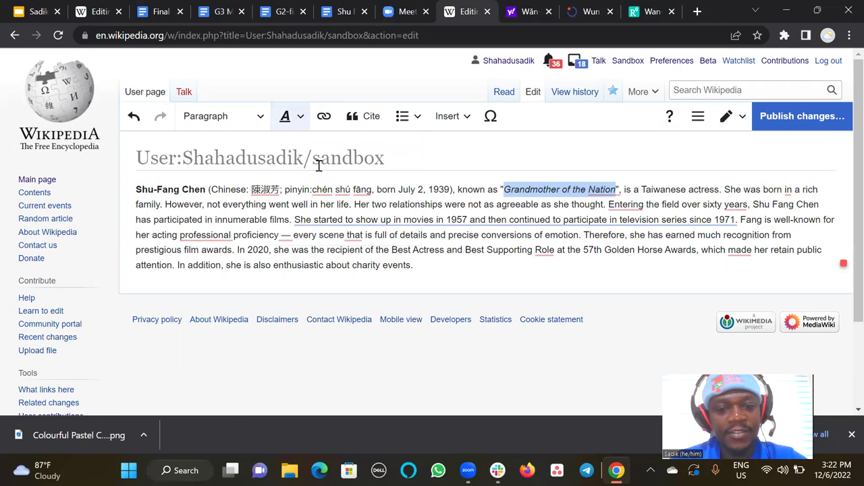
pyautogui.click(474, 192)
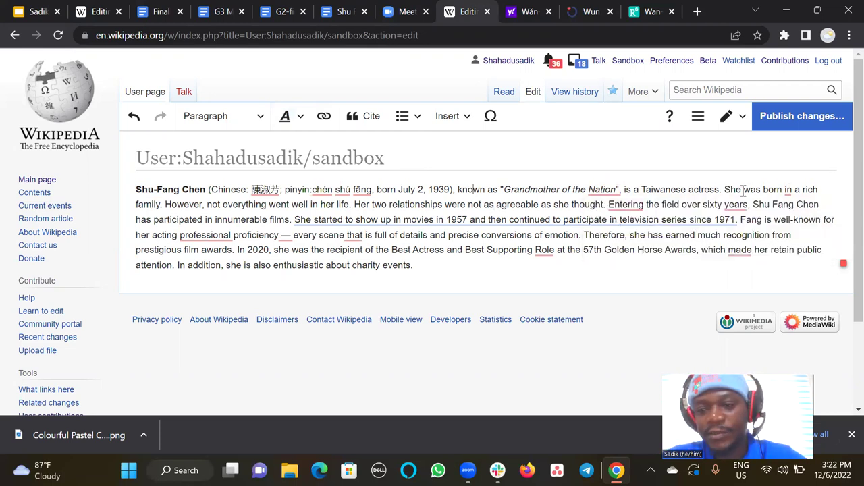
# Step: Accept the grammar suggestion changing 'born in a rich family' to 'born into'
pyautogui.moveTo(785, 191)
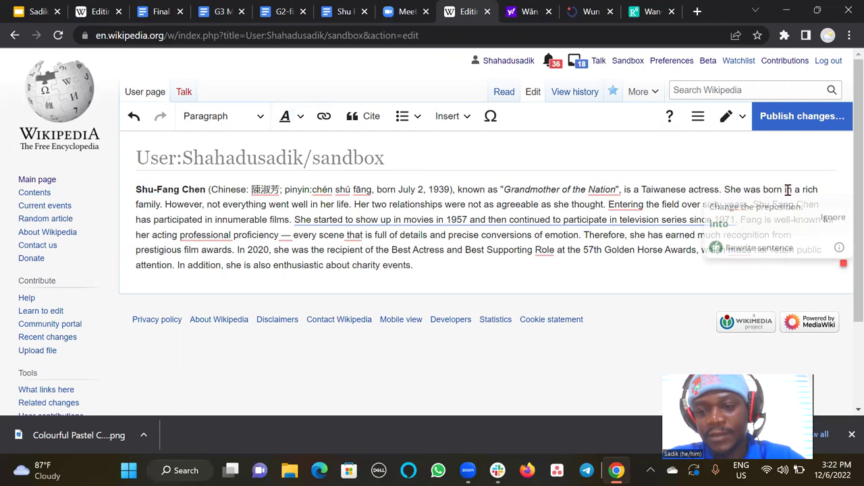
pyautogui.click(740, 221)
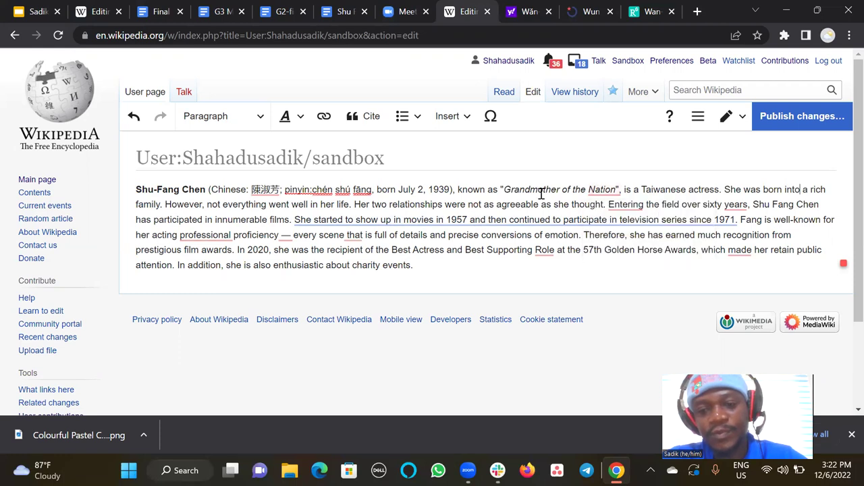
pyautogui.click(605, 205)
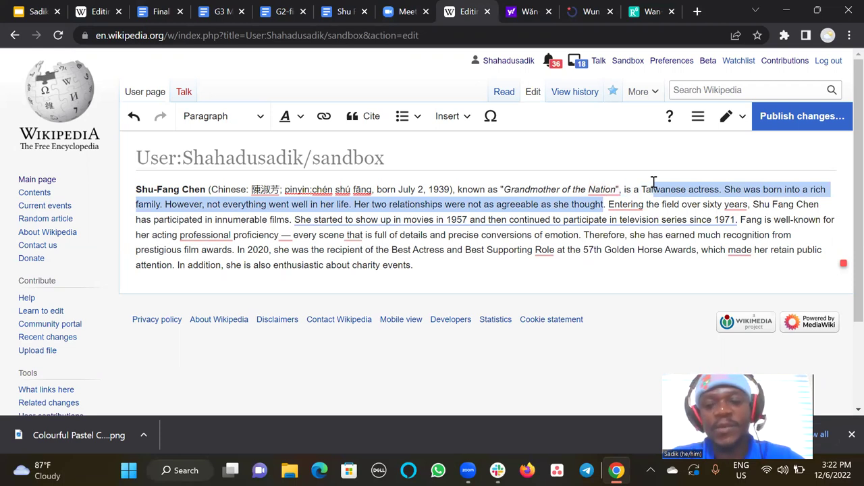
# Step: Delete the sentences from 'She was born' through 'thought.'
pyautogui.moveTo(653, 182); pyautogui.dragTo(624, 186)
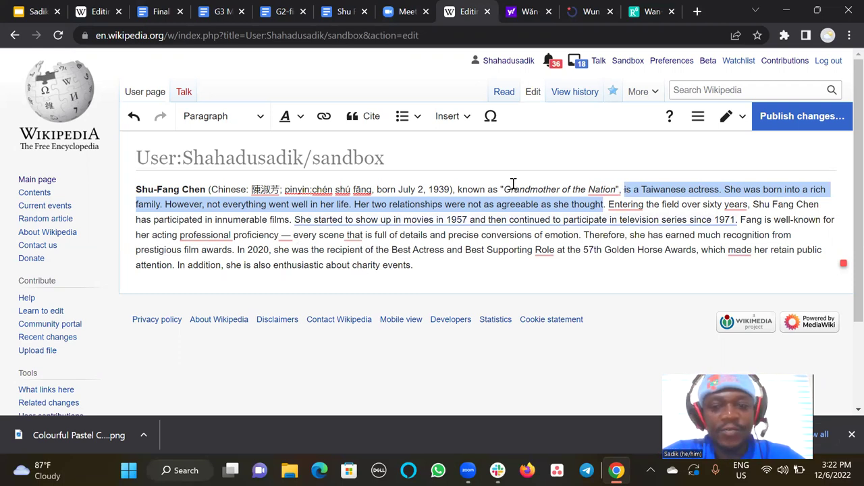
pyautogui.moveTo(623, 202)
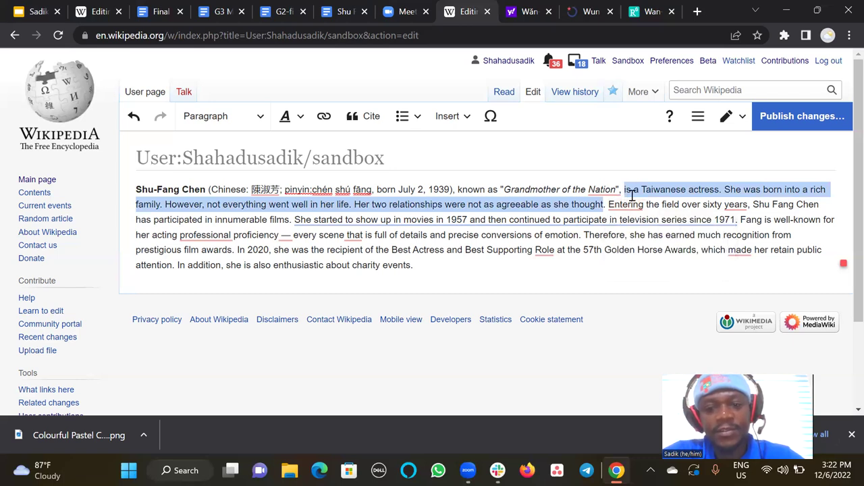
pyautogui.click(629, 190)
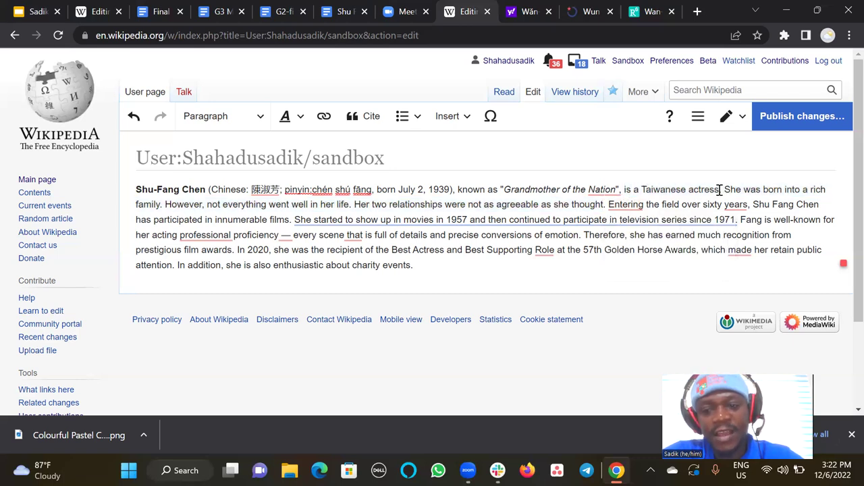
pyautogui.moveTo(721, 190); pyautogui.dragTo(604, 209)
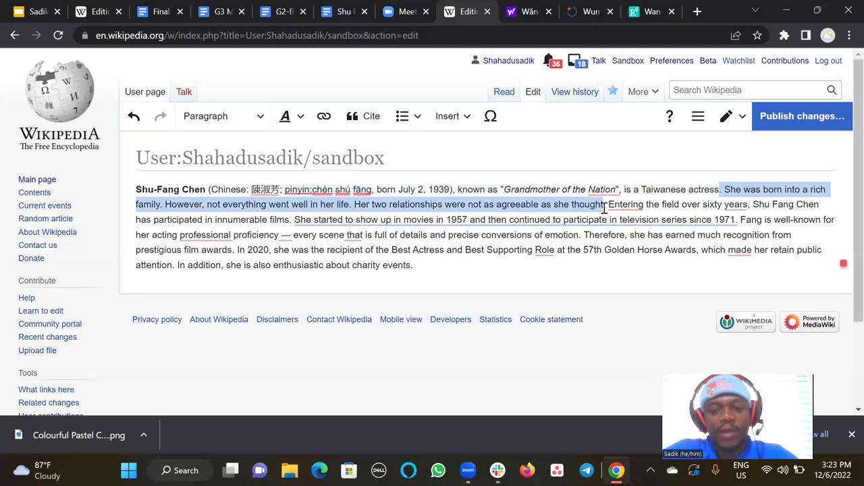
pyautogui.press('BackSpace')
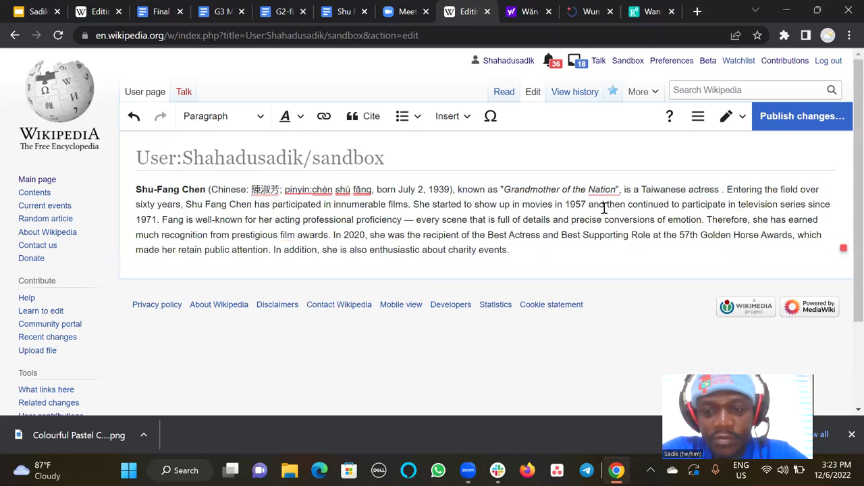
# Step: Type 'born into a rich family but had issues in her marriage' in their place
pyautogui.write('born')
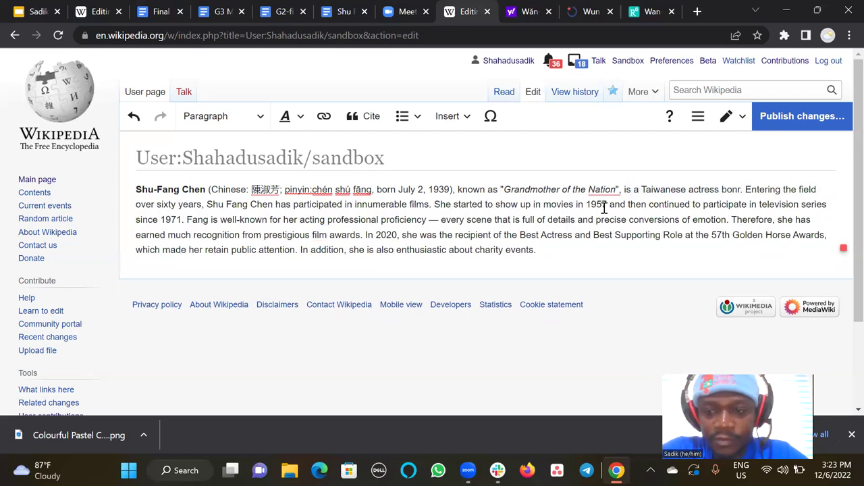
pyautogui.press('BackSpace')
pyautogui.press('BackSpace')
pyautogui.write('rn ')
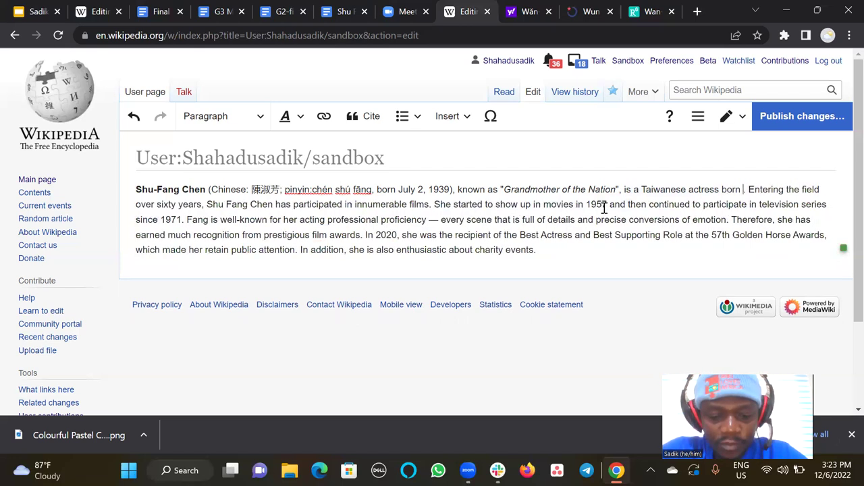
pyautogui.write('into a ')
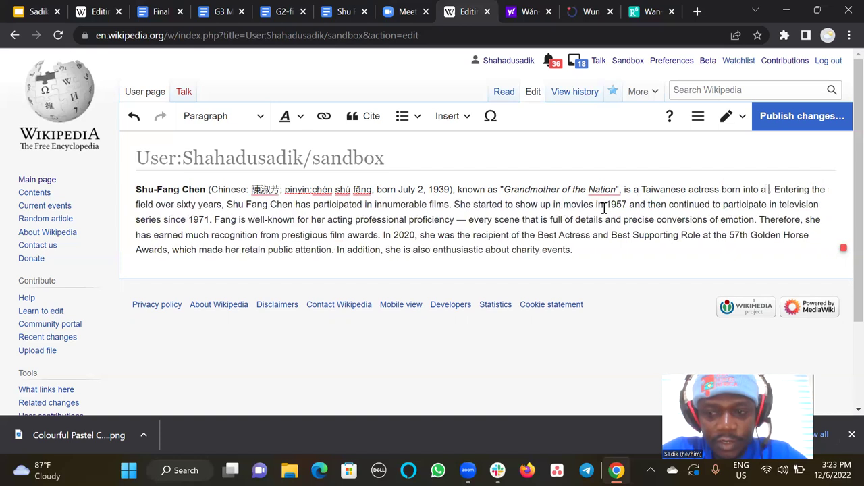
pyautogui.write('riche')
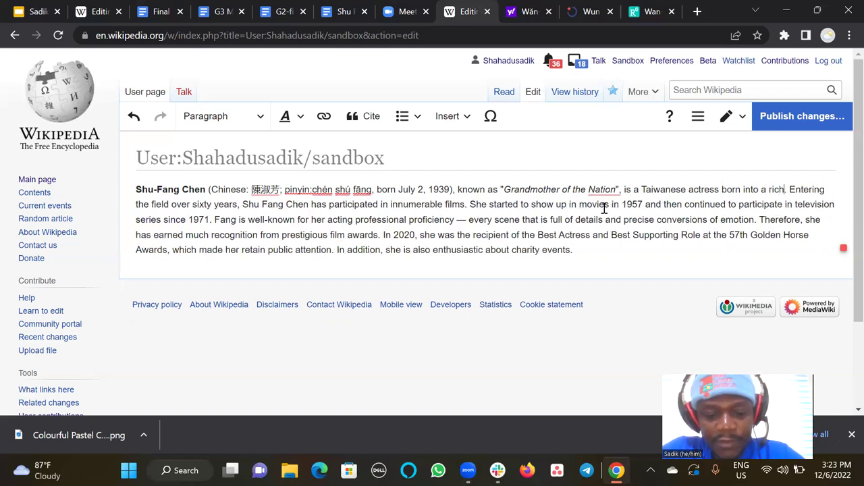
pyautogui.press('BackSpace')
pyautogui.write('family ')
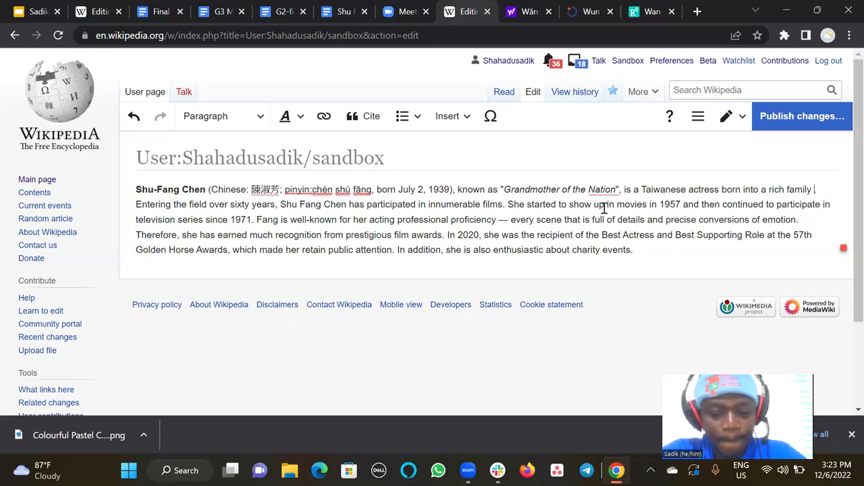
pyautogui.write('but had ')
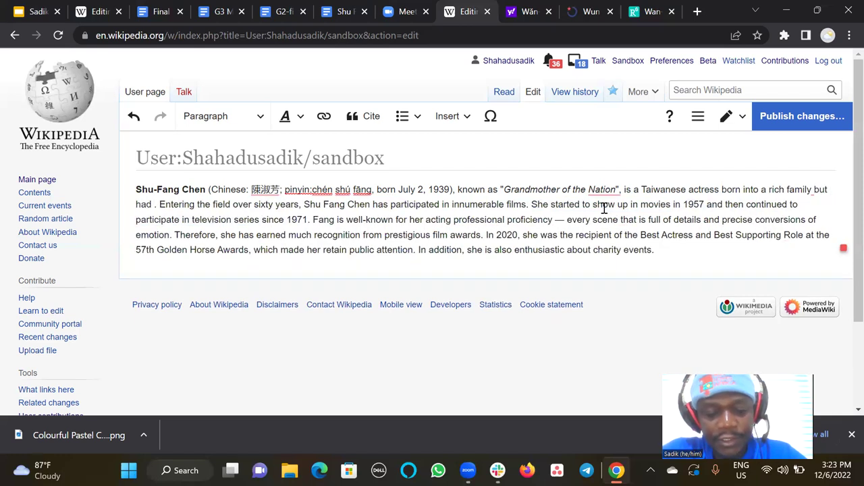
pyautogui.write('iss')
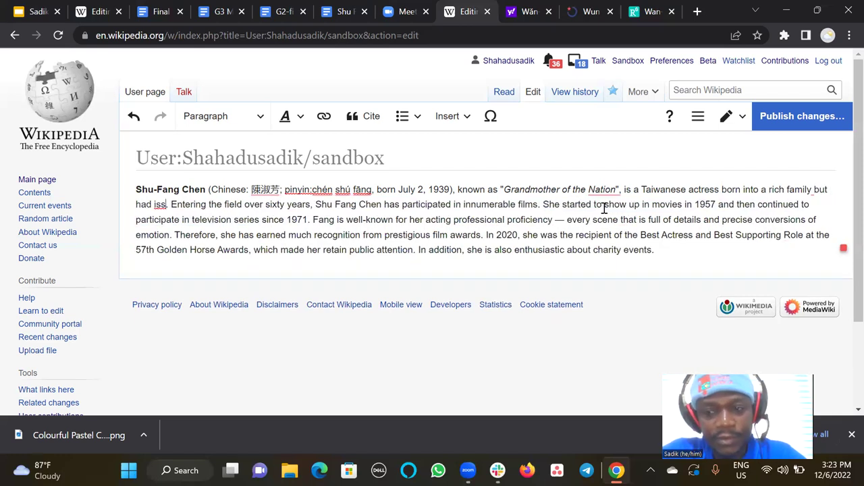
pyautogui.write('ies .')
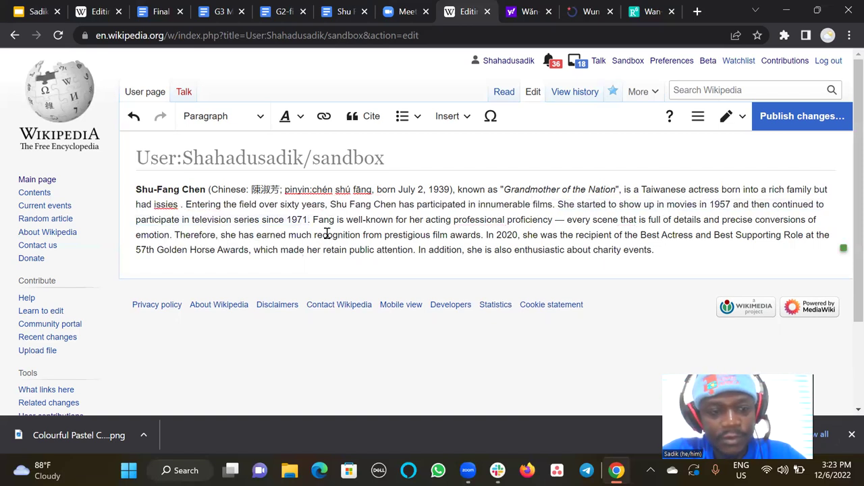
pyautogui.press('BackSpace')
pyautogui.press('BackSpace')
pyautogui.press('BackSpace')
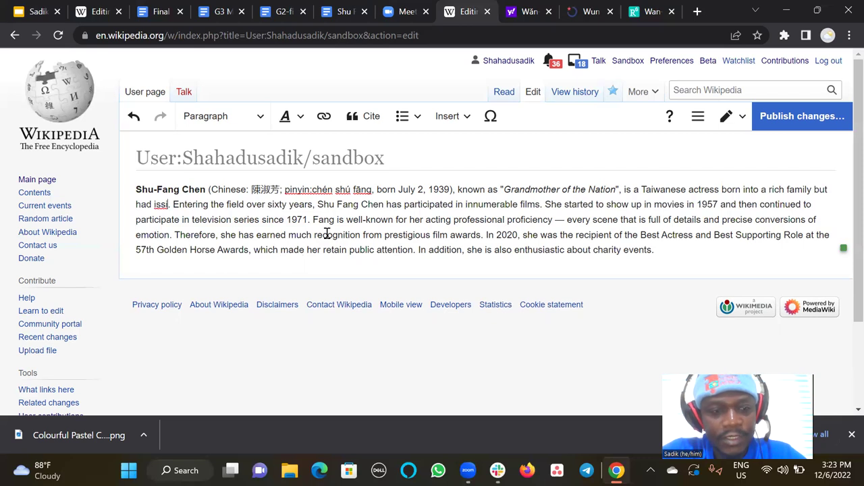
pyautogui.press('BackSpace')
pyautogui.write('ues i')
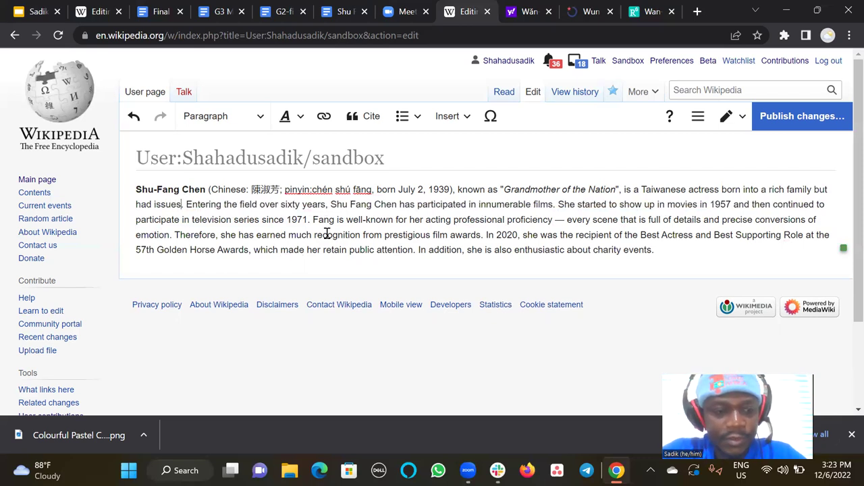
pyautogui.write('n h')
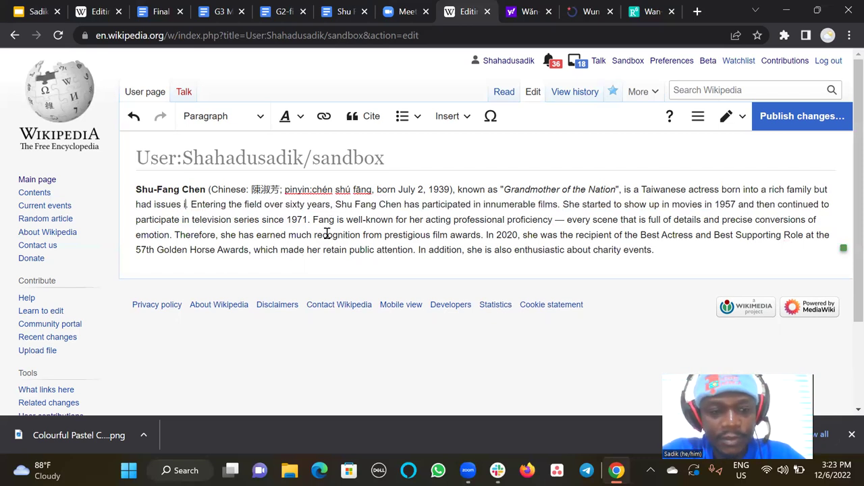
pyautogui.write('er')
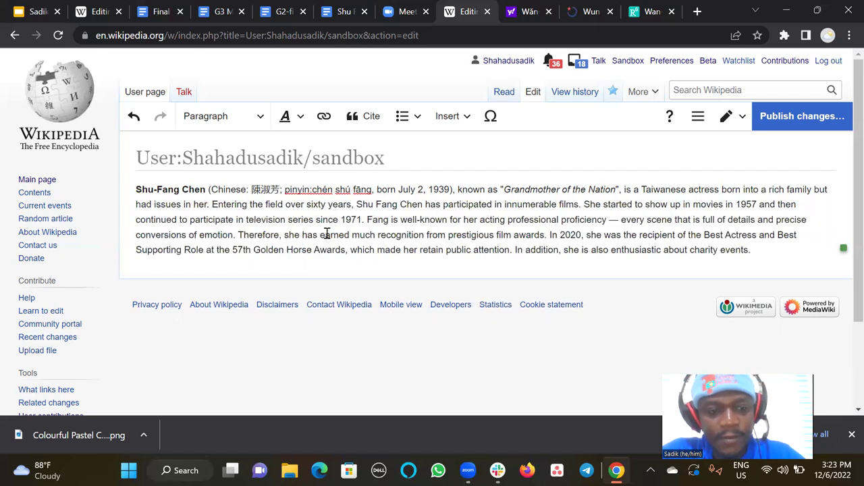
pyautogui.write(' ma')
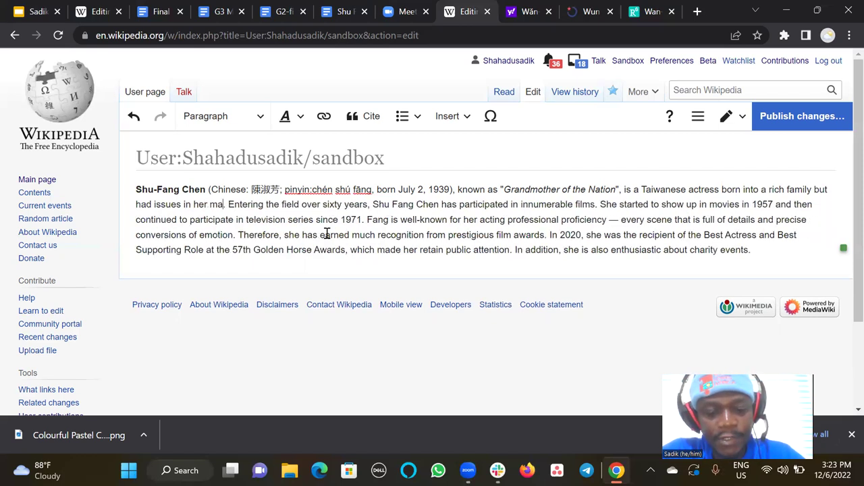
pyautogui.write('rriage.')
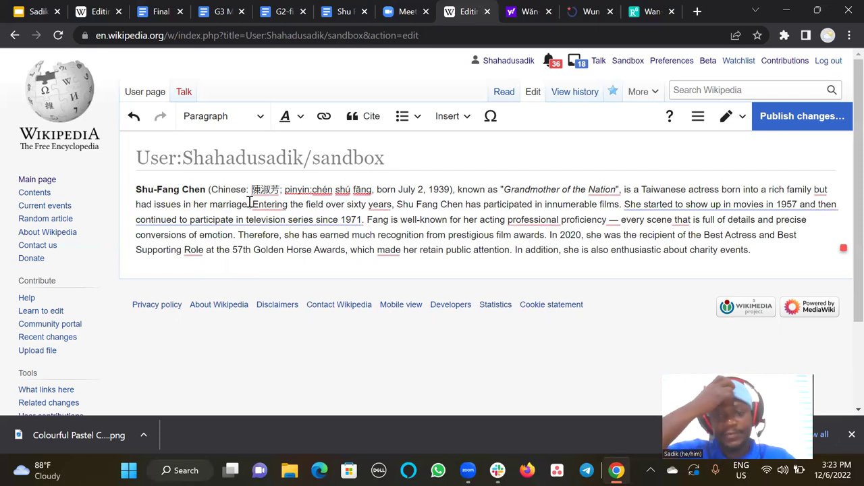
pyautogui.rightClick(205, 190)
pyautogui.click(156, 190)
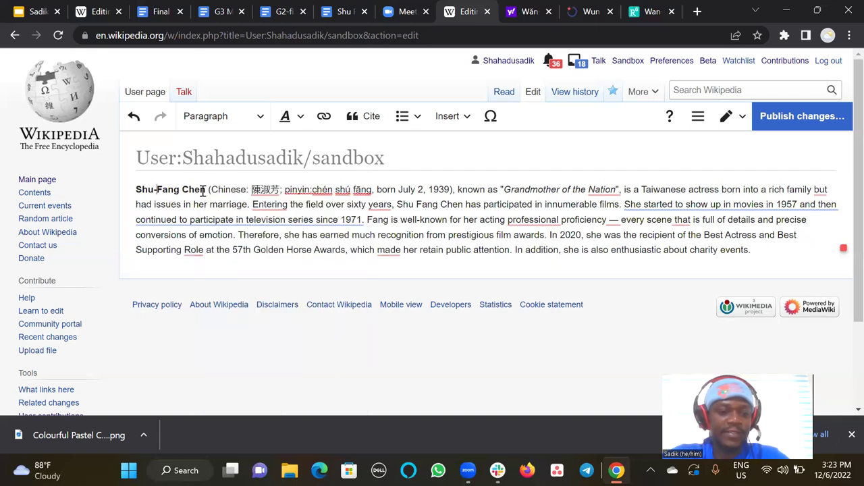
pyautogui.moveTo(205, 190); pyautogui.dragTo(112, 200)
pyautogui.hotkey('ctrl', 'c')
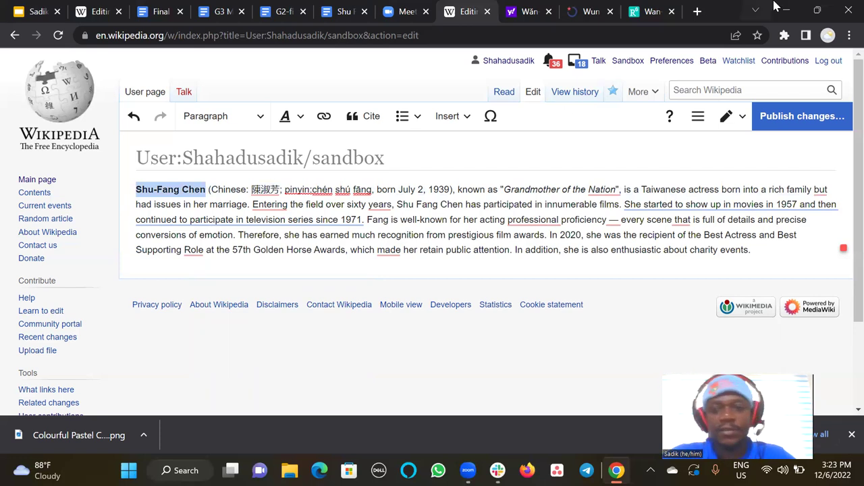
pyautogui.click(644, 15)
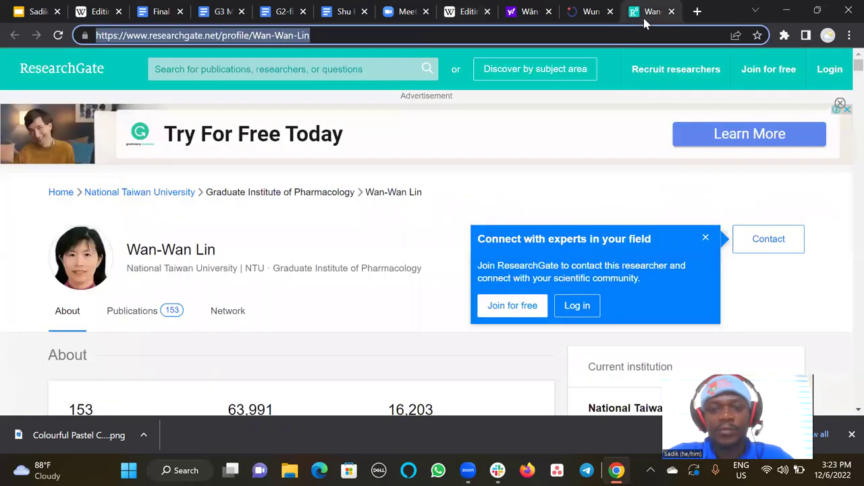
pyautogui.click(614, 37)
pyautogui.hotkey('ctrl', 'v')
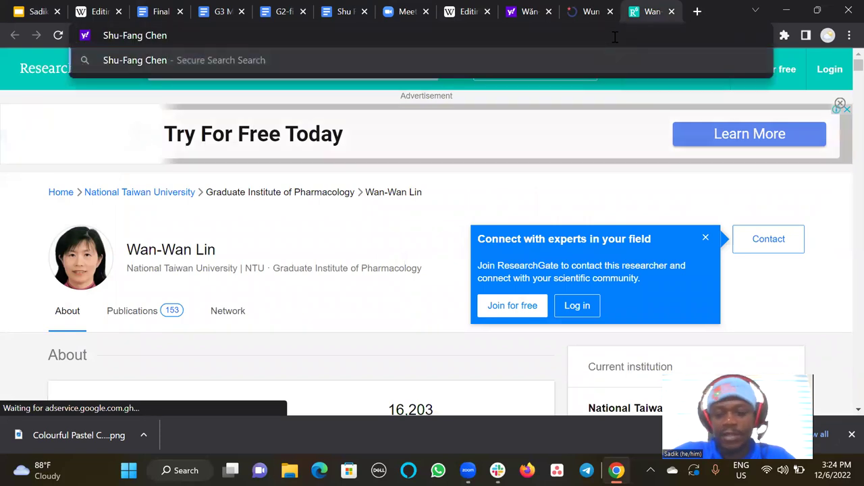
pyautogui.press('Return')
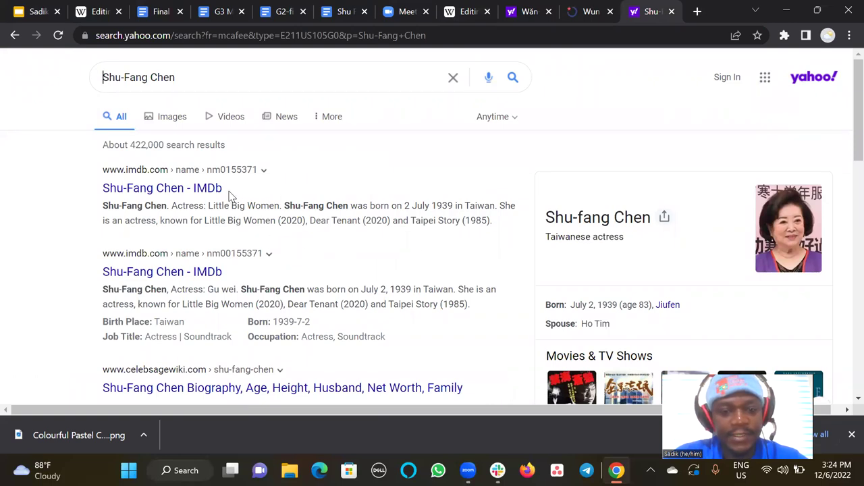
# Step: Open Shu-Fang Chen's IMDb profile, copy its URL, and return to the Wikipedia sandbox
pyautogui.click(208, 195)
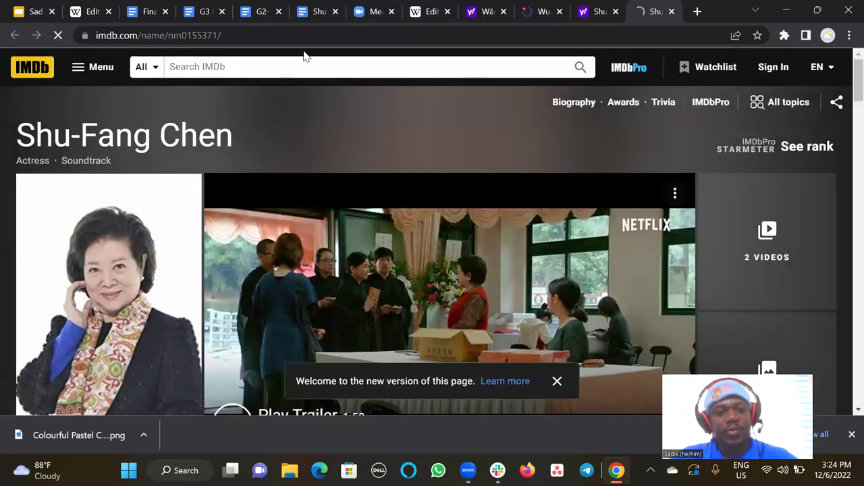
pyautogui.click(277, 33)
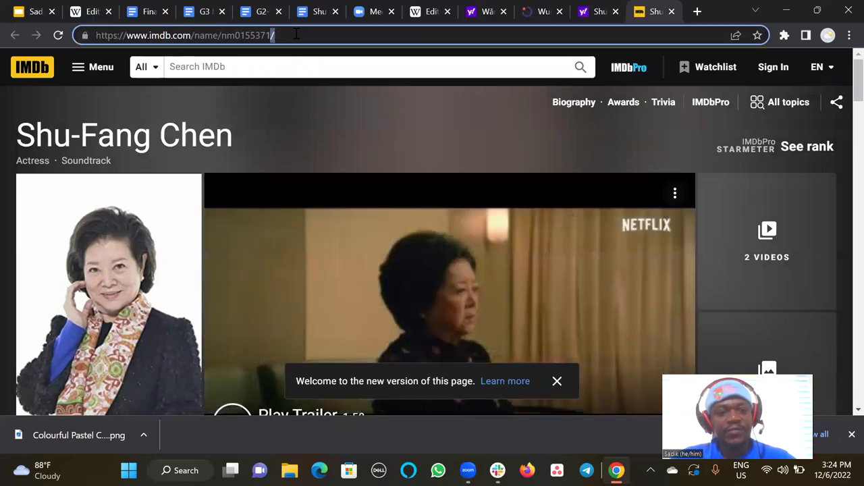
pyautogui.click(299, 34)
pyautogui.hotkey('ctrl', 'a')
pyautogui.hotkey('ctrl', 'c')
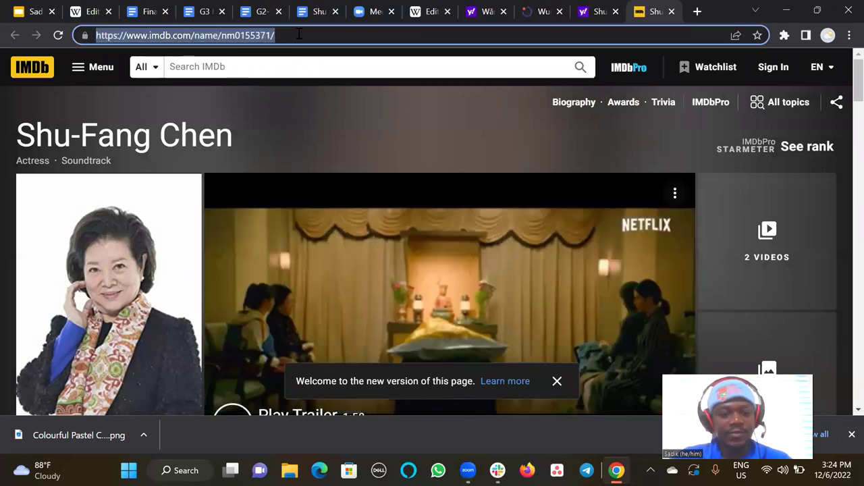
pyautogui.click(446, 8)
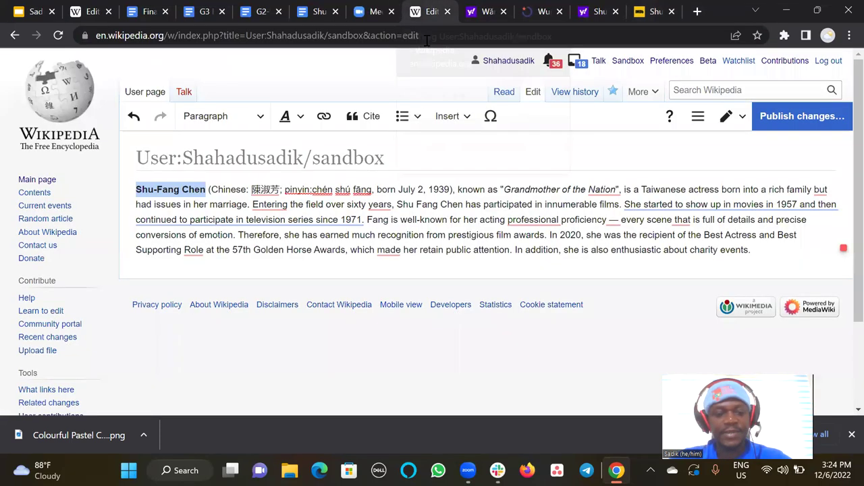
# Step: Insert an automatic citation from the IMDb profile URL after 'her marriage.'
pyautogui.click(247, 210)
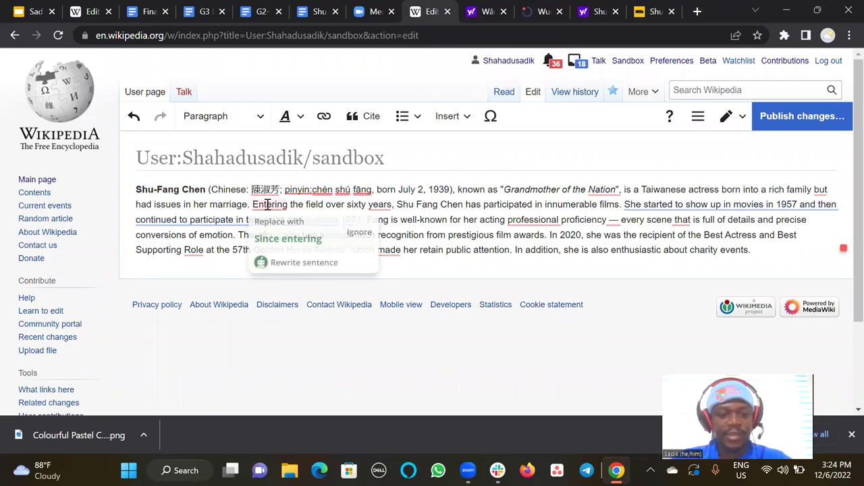
pyautogui.click(361, 127)
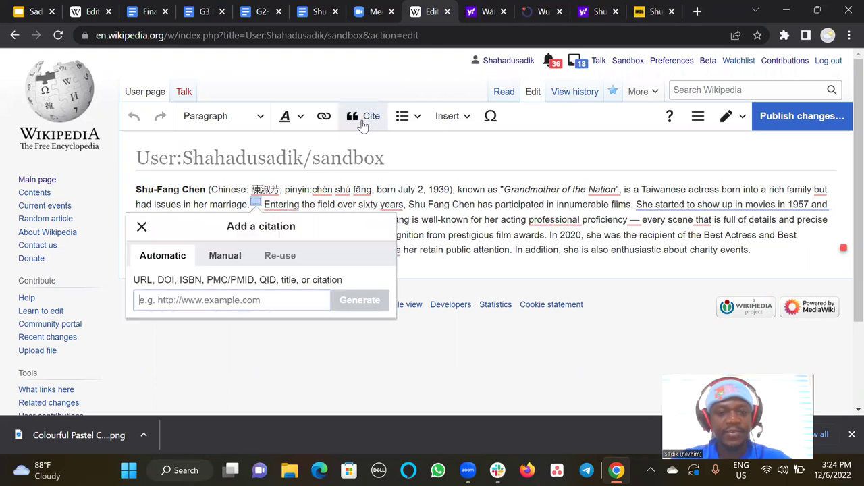
pyautogui.hotkey('ctrl', 'v')
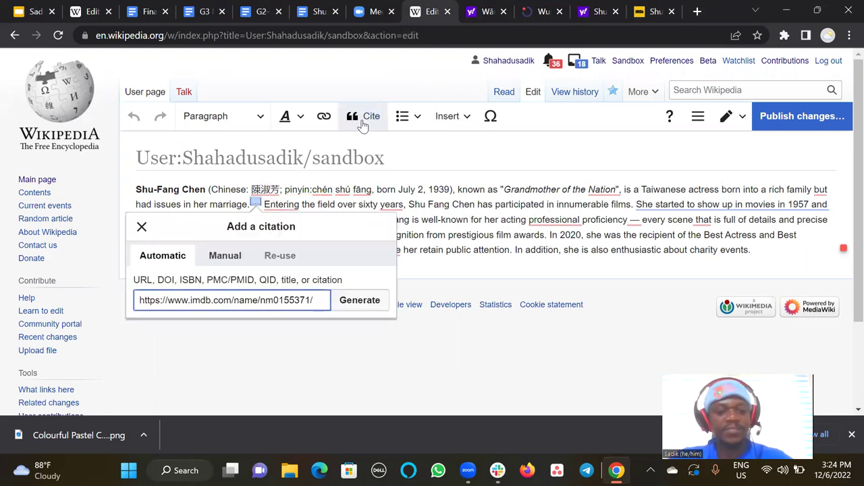
pyautogui.click(360, 304)
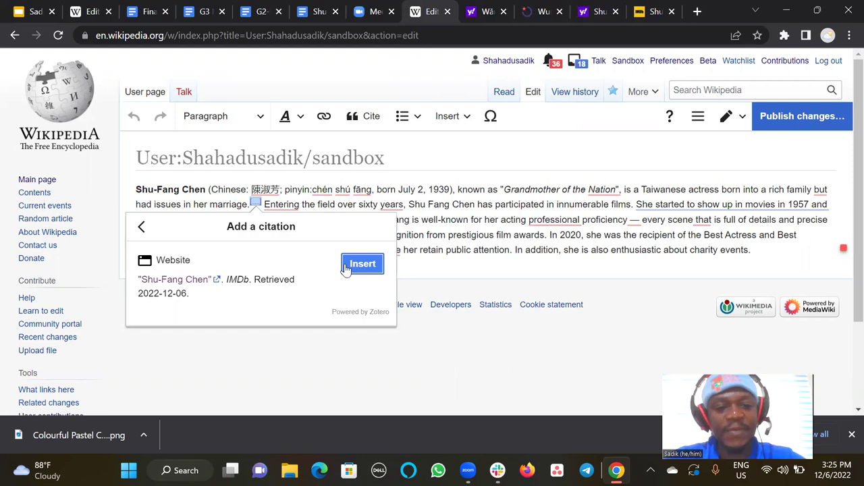
pyautogui.click(363, 264)
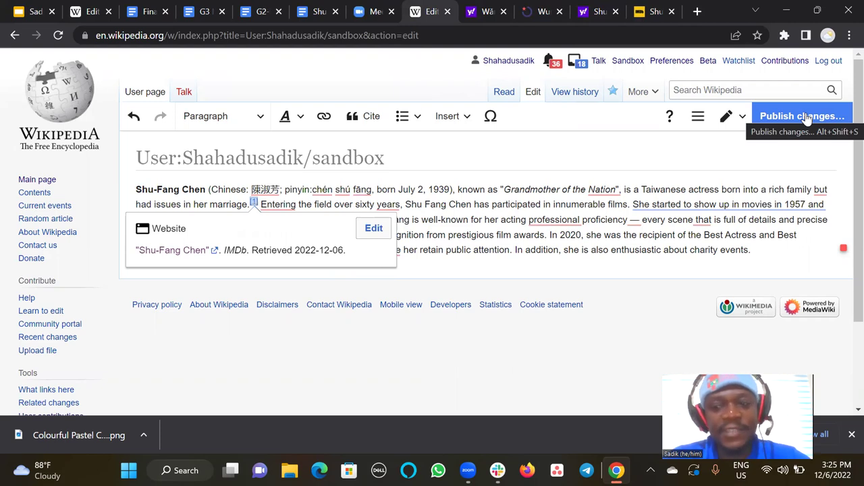
# Step: Publish as a minor edit summarised 'Started an article', then reopen the editor
pyautogui.click(803, 116)
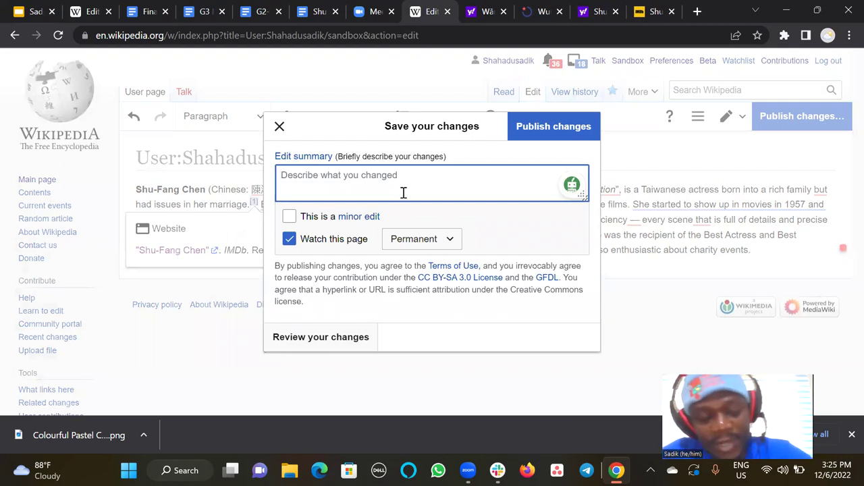
pyautogui.write('sta')
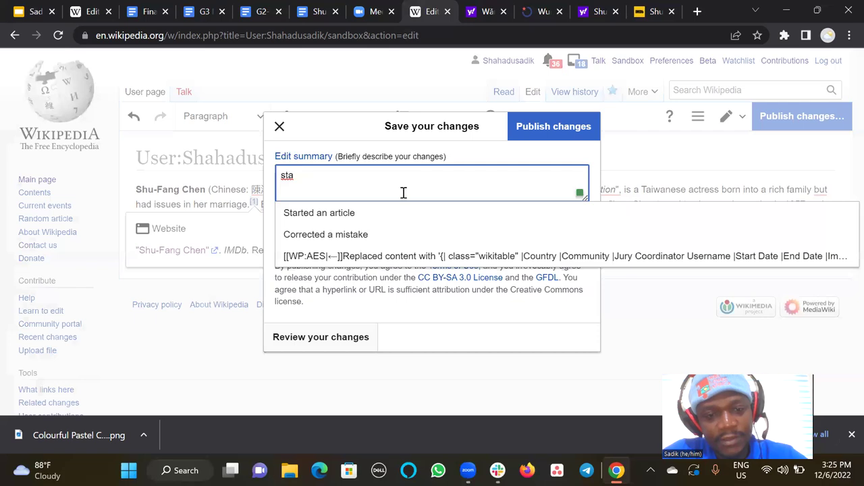
pyautogui.click(323, 213)
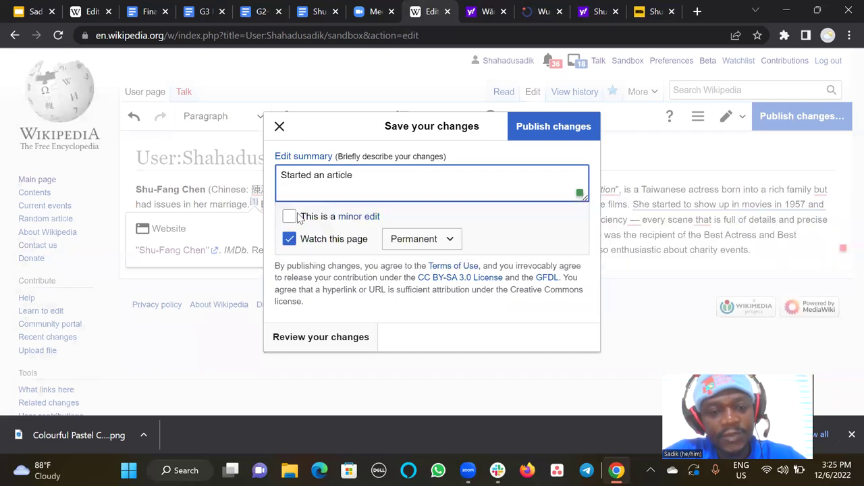
pyautogui.click(293, 217)
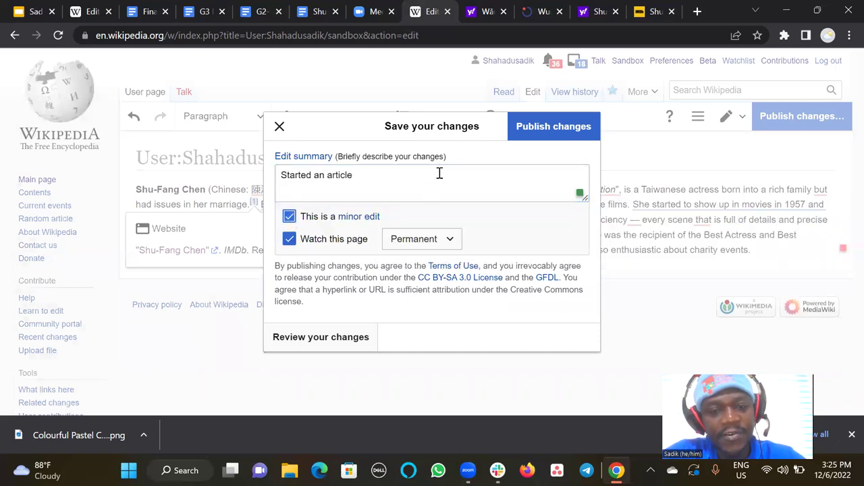
pyautogui.click(533, 142)
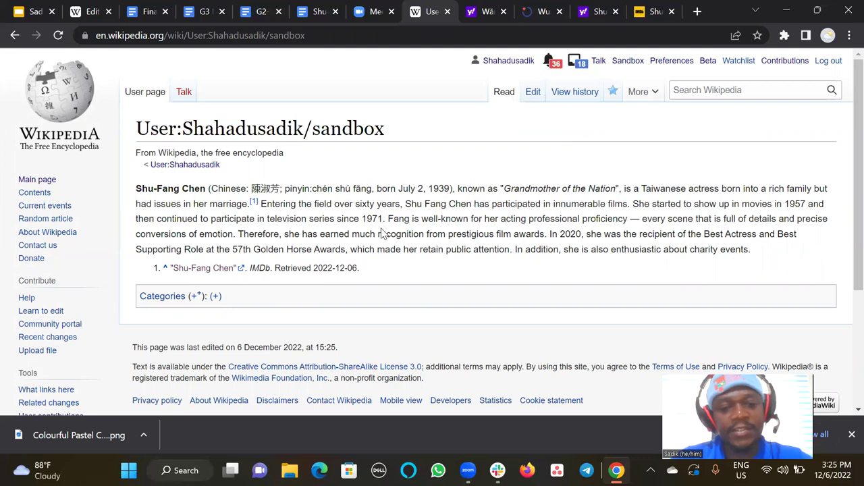
pyautogui.click(534, 93)
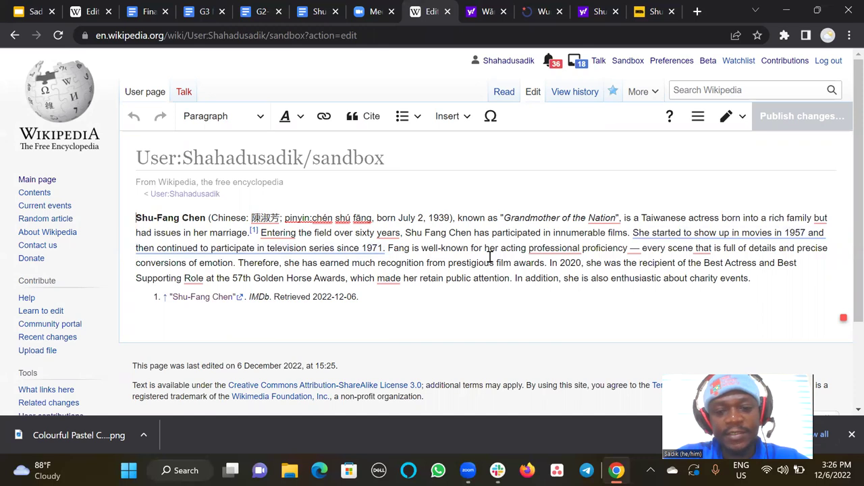
# Step: Break the text into separate paragraphs starting at 'Fang is well-known' and 'In 2020'
pyautogui.click(389, 247)
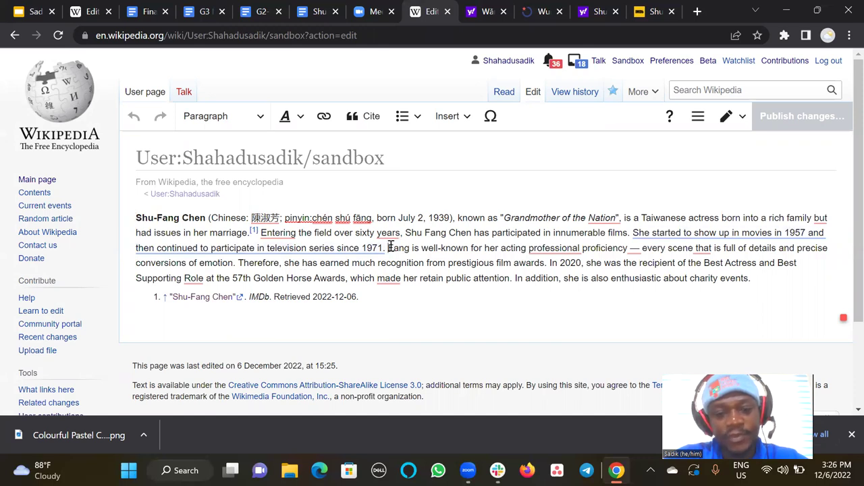
pyautogui.press('Return')
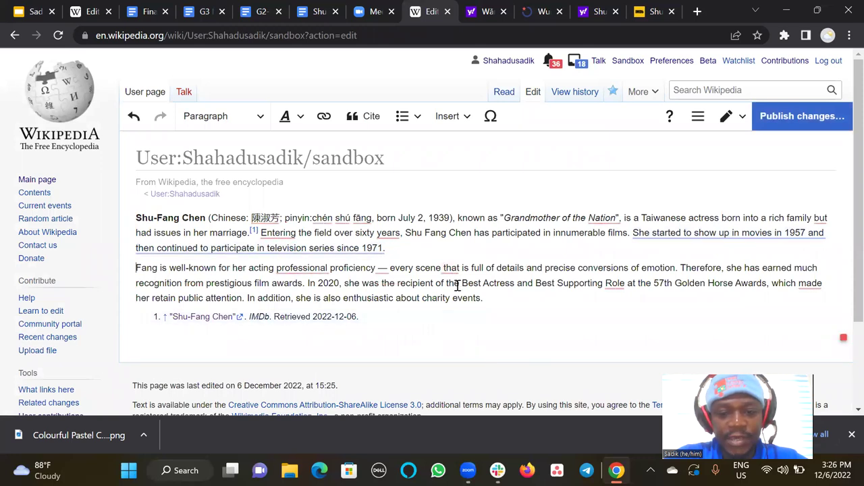
pyautogui.click(308, 284)
pyautogui.press('Return')
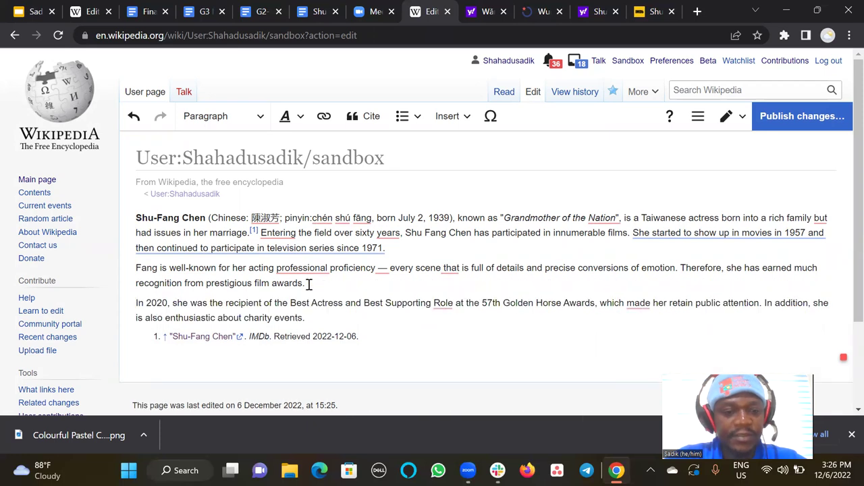
# Step: Apply edit suggestions: drop 'professional' and 'that', tighten dash spacing, use 'Role awards' and 'helped'
pyautogui.moveTo(305, 318); pyautogui.dragTo(131, 272)
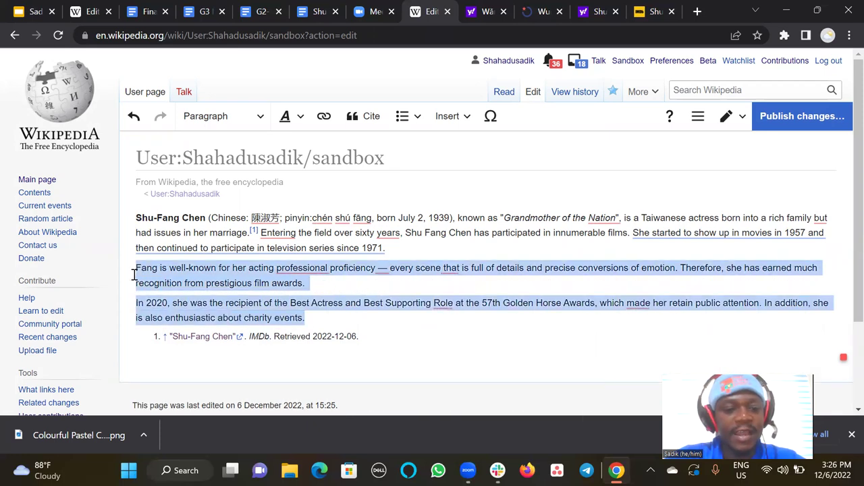
pyautogui.click(295, 272)
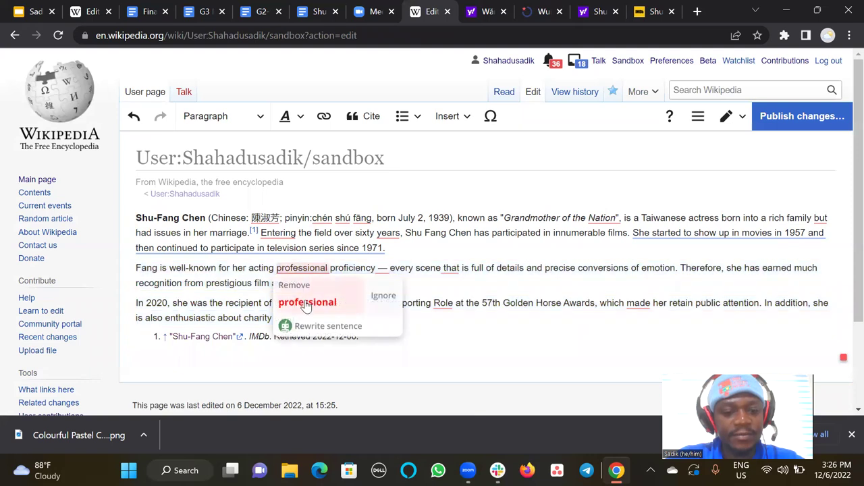
pyautogui.click(305, 301)
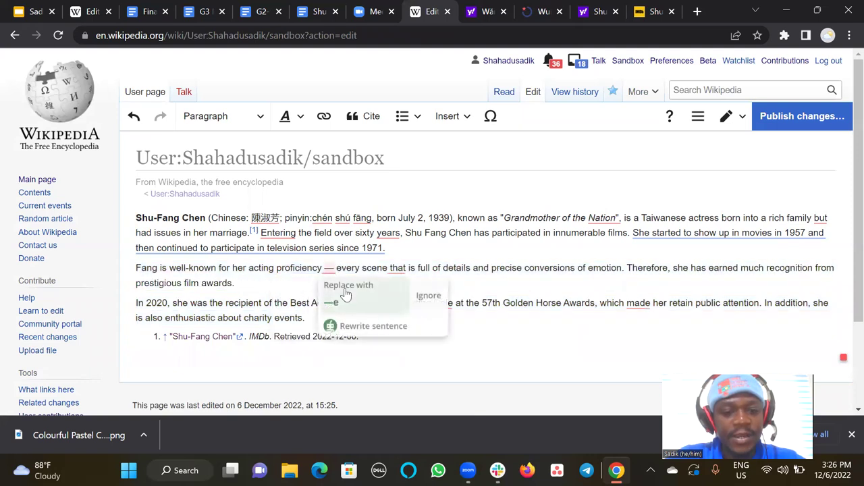
pyautogui.click(347, 292)
pyautogui.click(397, 271)
pyautogui.click(405, 301)
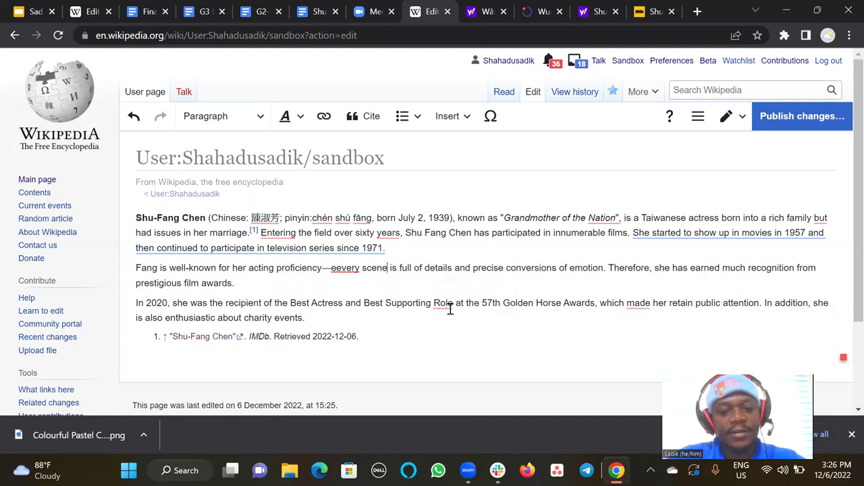
pyautogui.moveTo(449, 305)
pyautogui.click(456, 339)
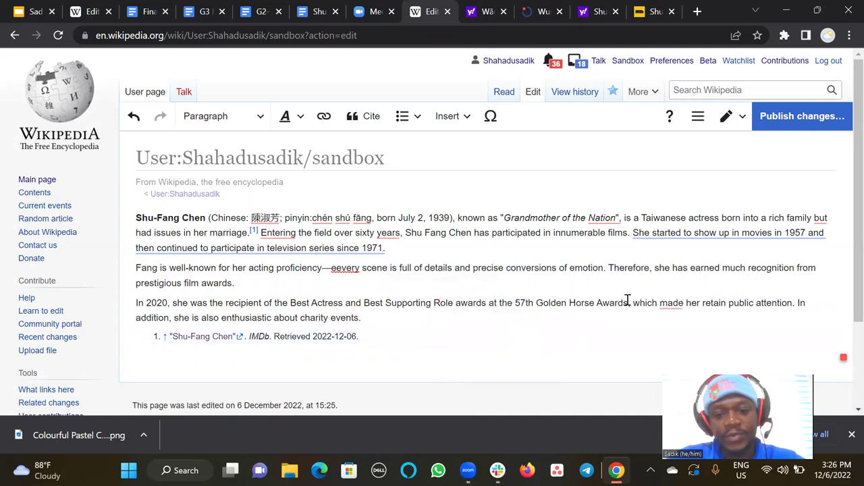
pyautogui.moveTo(671, 303)
pyautogui.click(677, 335)
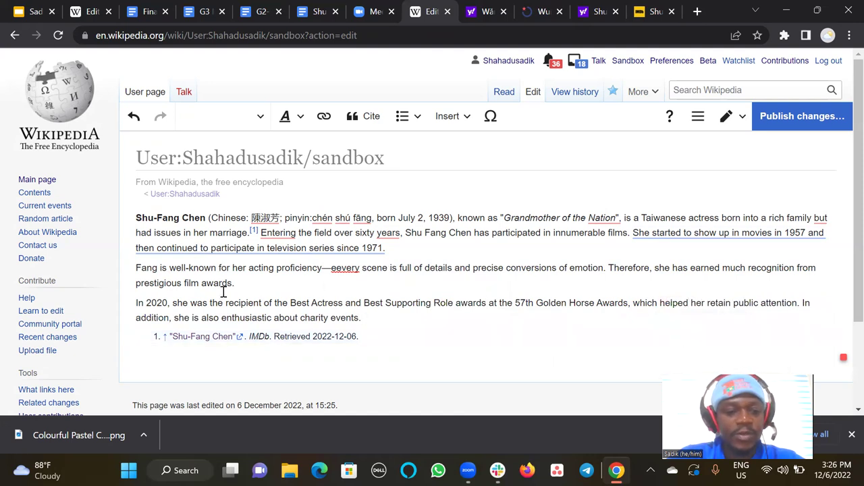
# Step: Format the 'Fang is well-known…' and 'In 2020…' paragraphs as a bullet list
pyautogui.moveTo(181, 283); pyautogui.dragTo(131, 271)
pyautogui.click(131, 271)
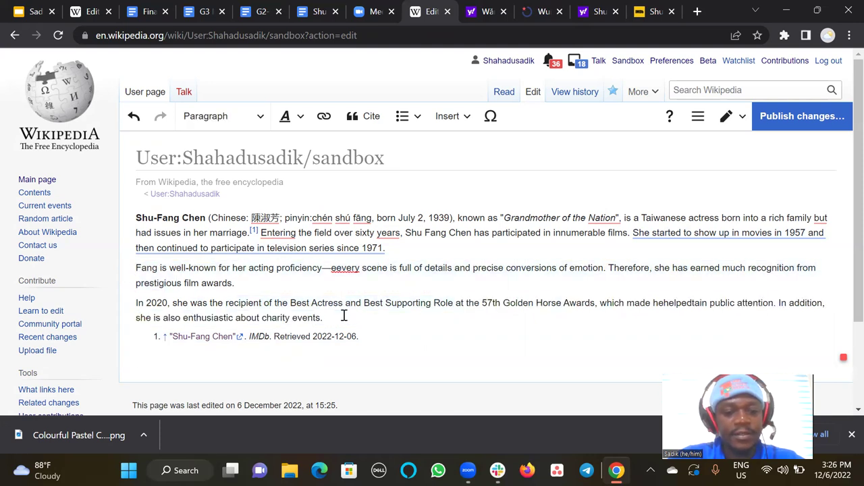
pyautogui.moveTo(323, 317); pyautogui.dragTo(134, 267)
pyautogui.click(418, 117)
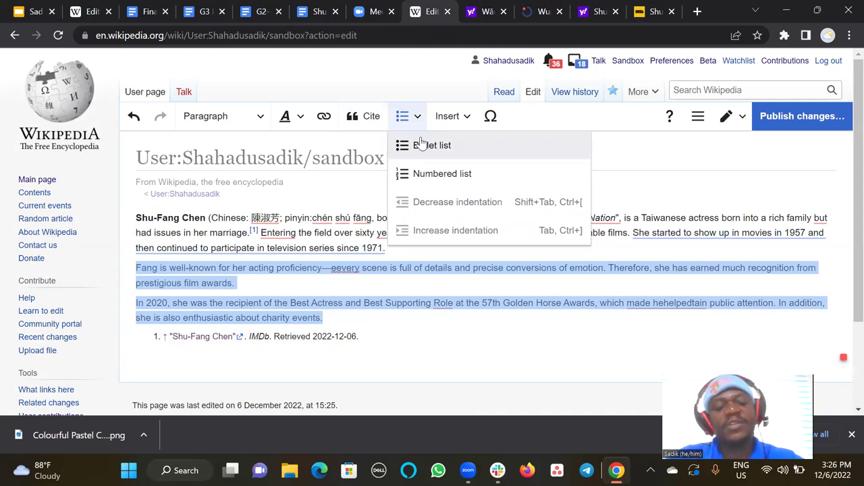
pyautogui.click(422, 144)
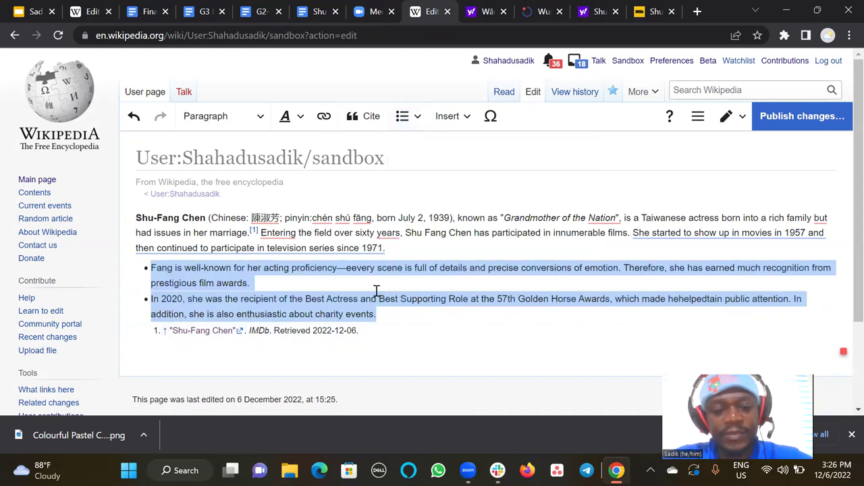
# Step: End the list and start a plain, unbulleted paragraph below the last bullet
pyautogui.click(385, 314)
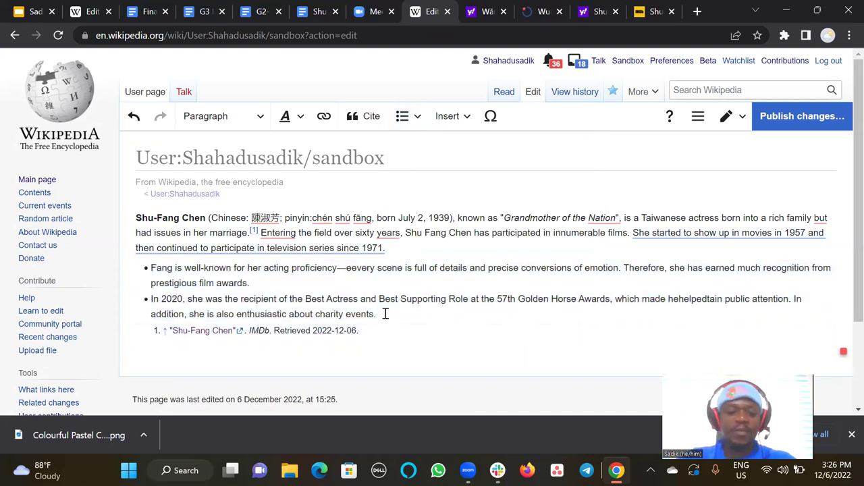
pyautogui.press('Return')
pyautogui.press('BackSpace')
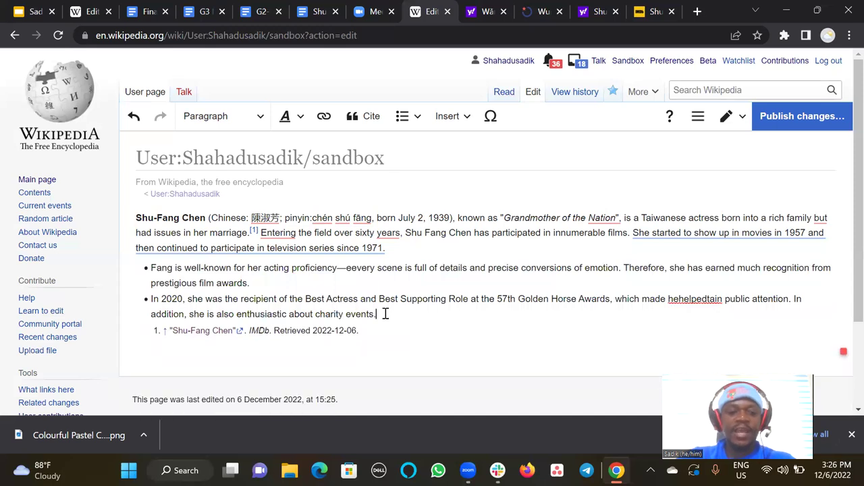
pyautogui.press('Return')
pyautogui.press('Return')
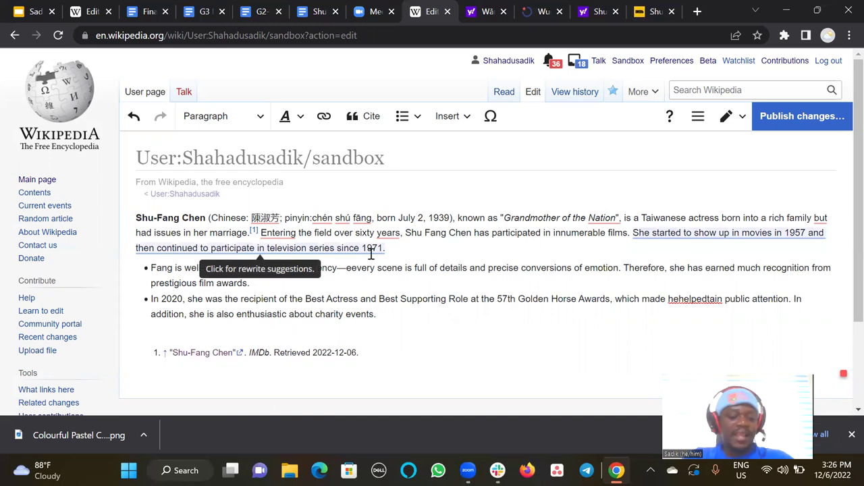
# Step: Type 'Early life', format it as a Heading, and leave an empty paragraph beneath it
pyautogui.write('Early life.')
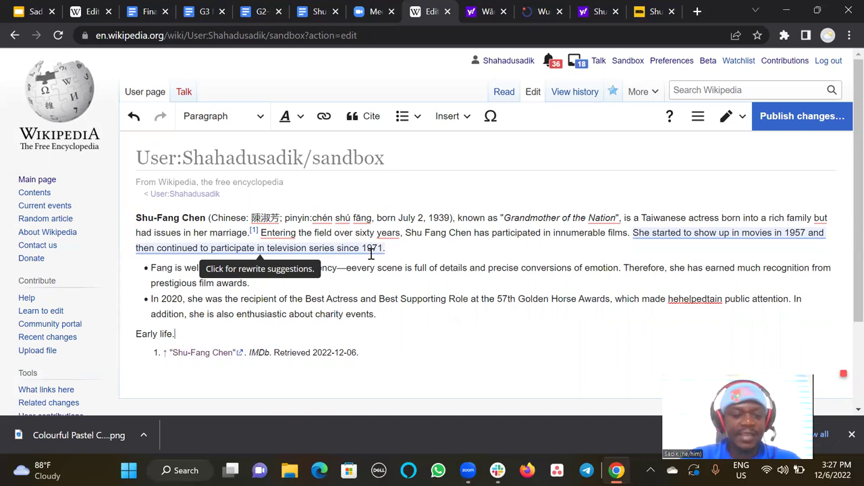
pyautogui.press('Return')
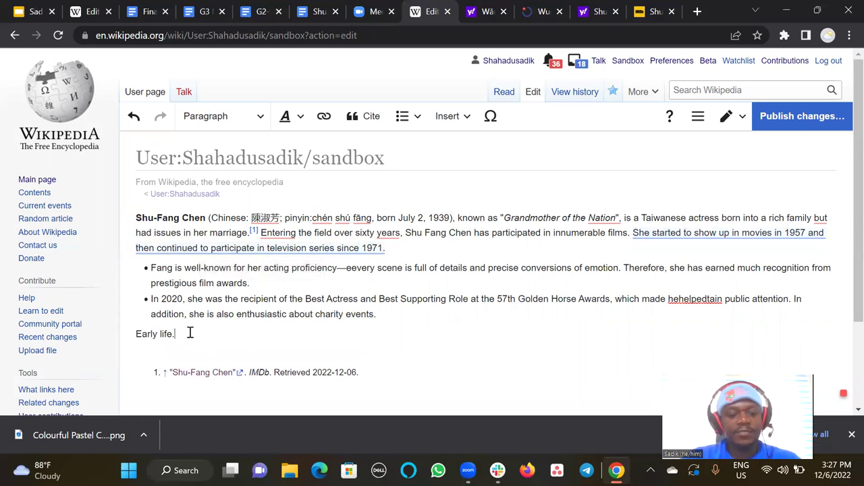
pyautogui.moveTo(174, 337); pyautogui.dragTo(129, 333)
pyautogui.click(250, 125)
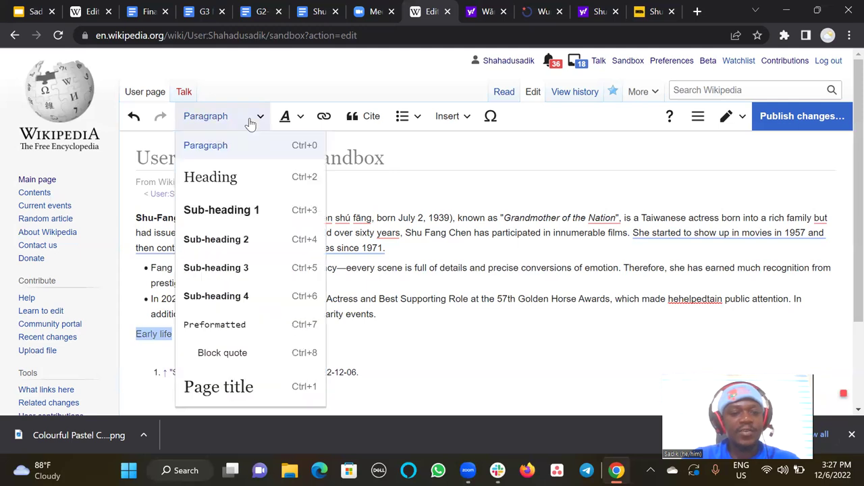
pyautogui.click(235, 178)
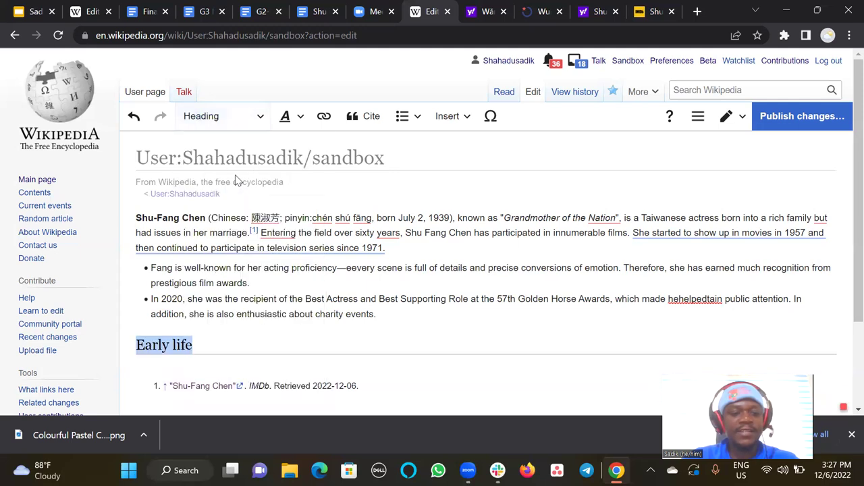
pyautogui.click(220, 351)
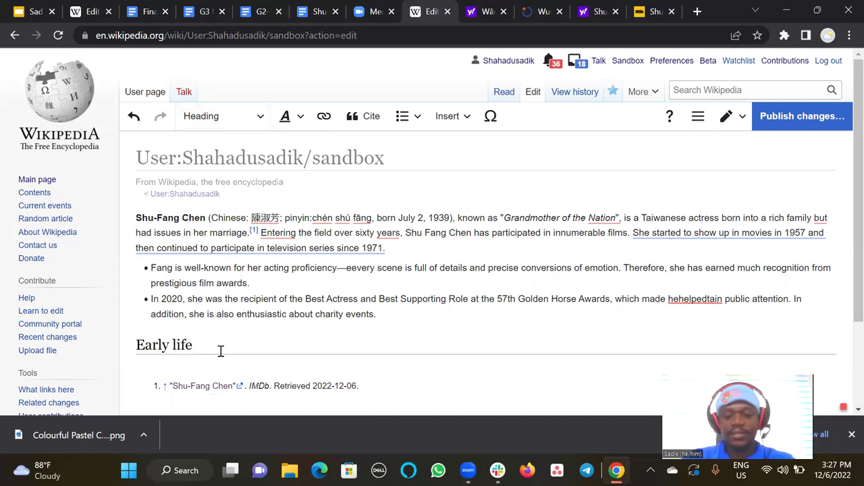
pyautogui.press('Return')
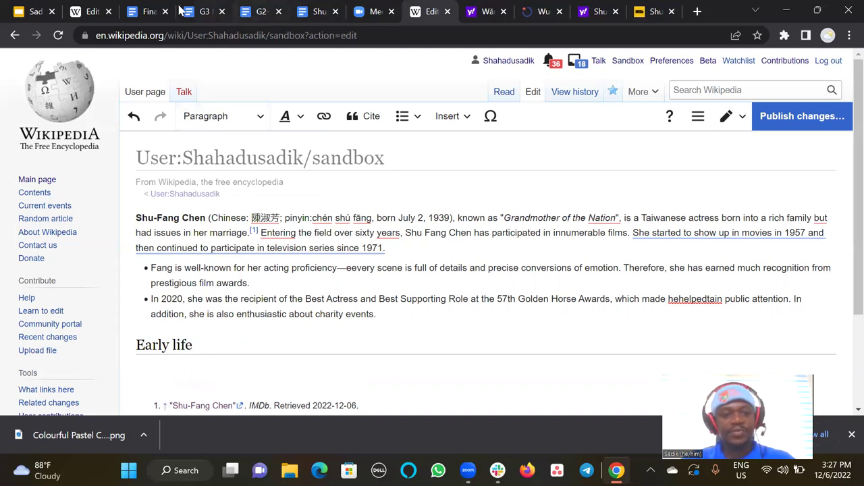
# Step: Copy the Early life (Edmond) paragraphs from the G3 Maniniwei Google Doc and return to the Wikipedia tab
pyautogui.click(255, 11)
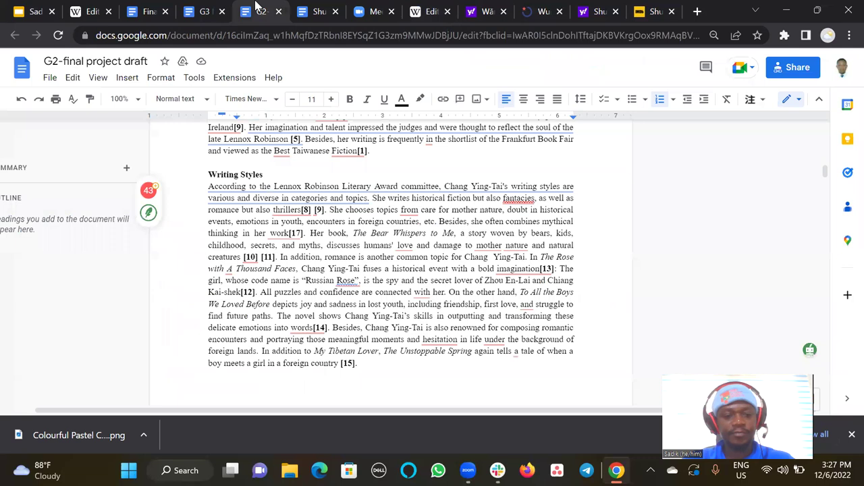
pyautogui.click(209, 8)
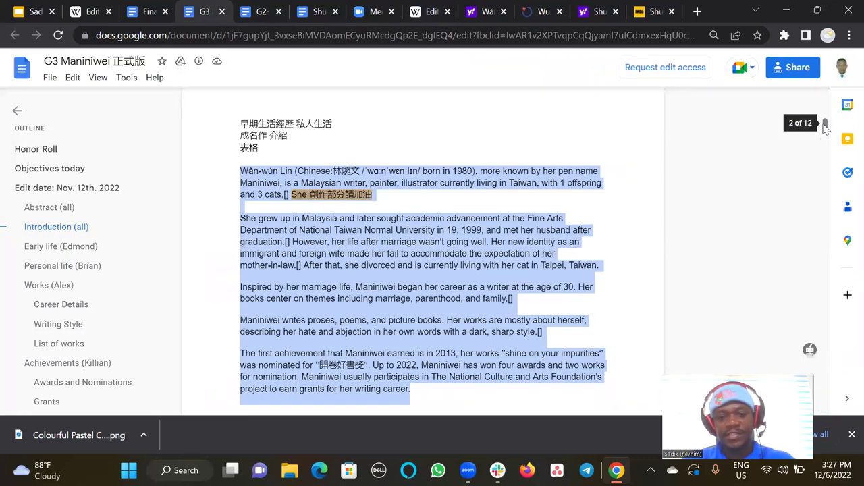
pyautogui.moveTo(826, 124); pyautogui.dragTo(825, 143)
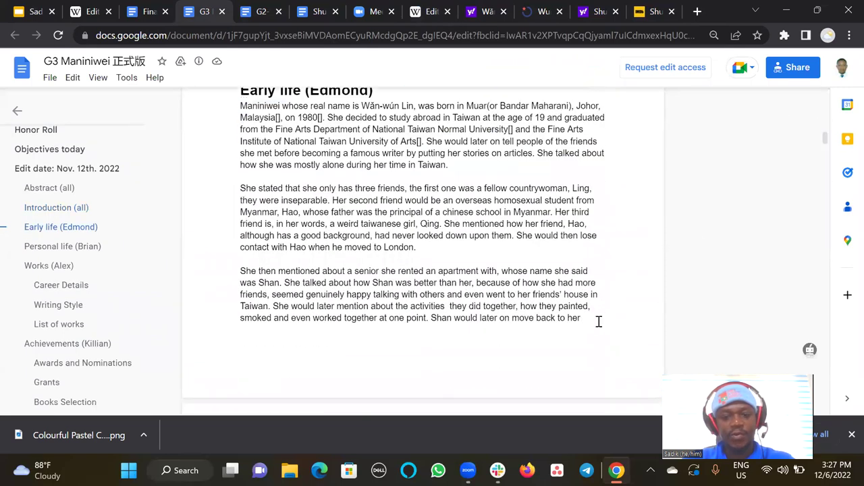
pyautogui.moveTo(598, 320); pyautogui.dragTo(237, 108)
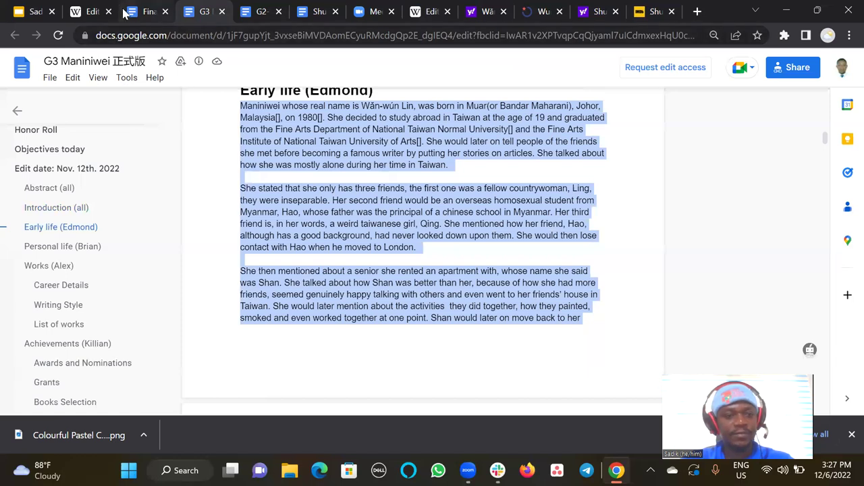
pyautogui.click(92, 8)
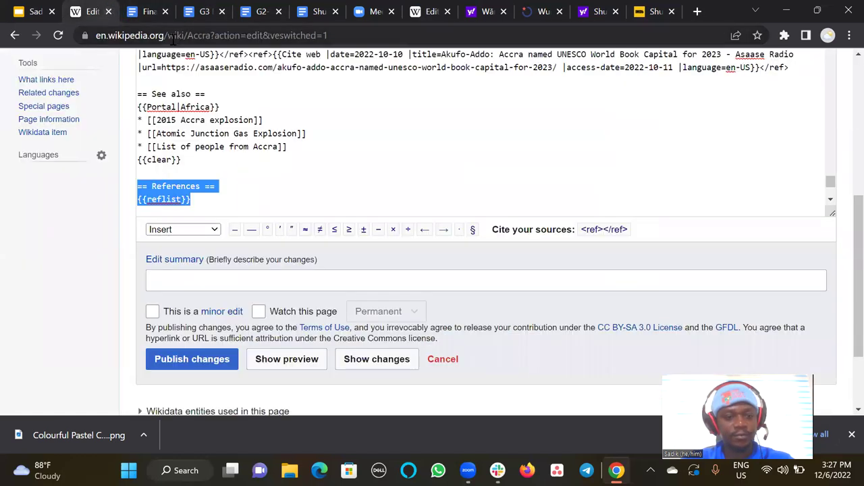
# Step: Paste the copied early-life text as plain text under Early life and remove the blank line
pyautogui.click(430, 10)
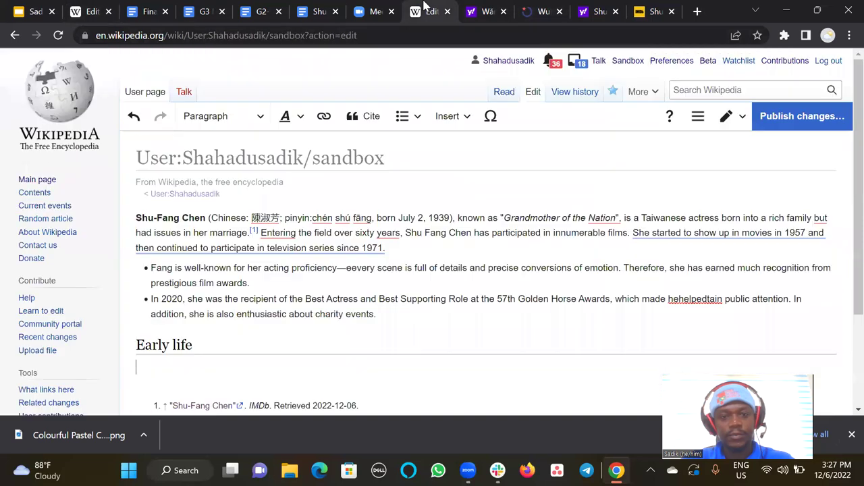
pyautogui.rightClick(271, 377)
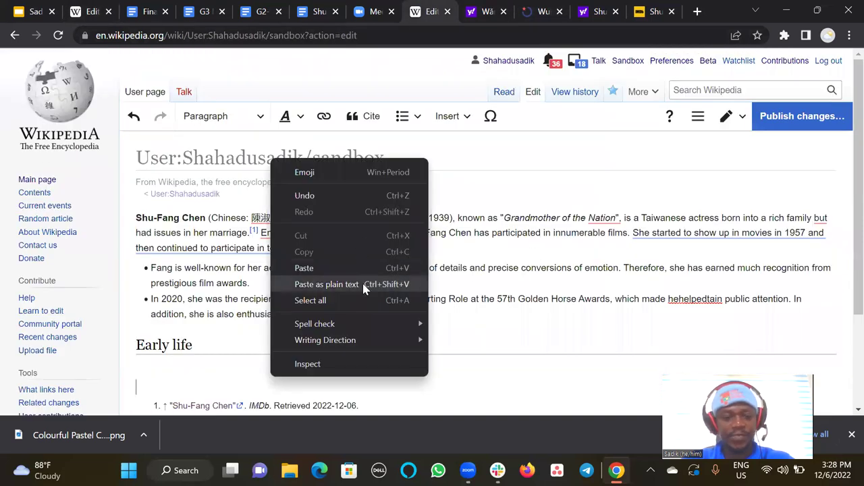
pyautogui.click(364, 284)
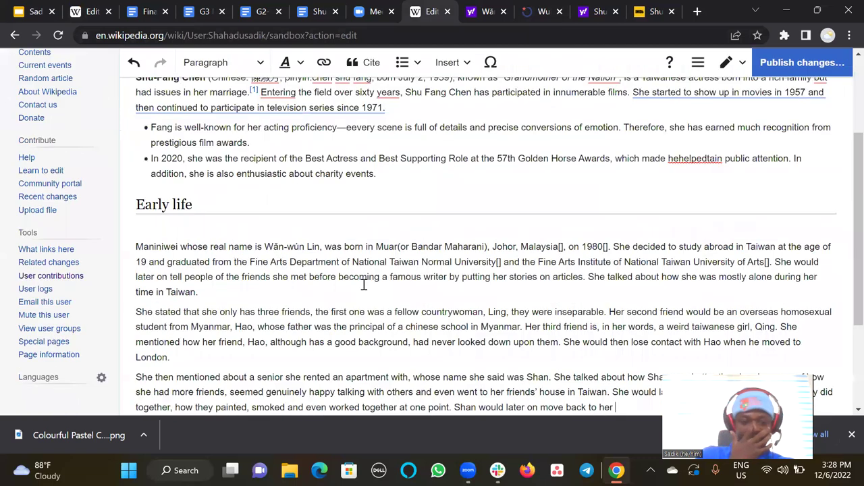
pyautogui.click(200, 233)
pyautogui.press('BackSpace')
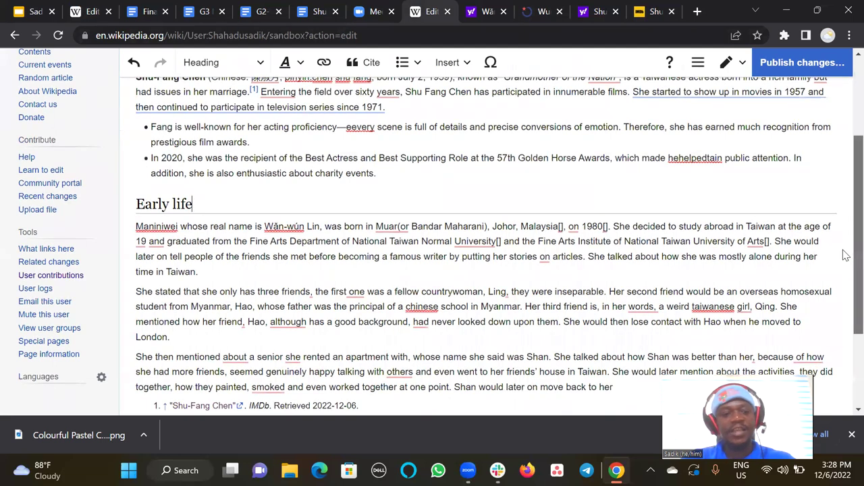
# Step: Insert a new line after 'time in Taiwan.' reading 'Acting career'
pyautogui.scroll(-2, 846, 255)
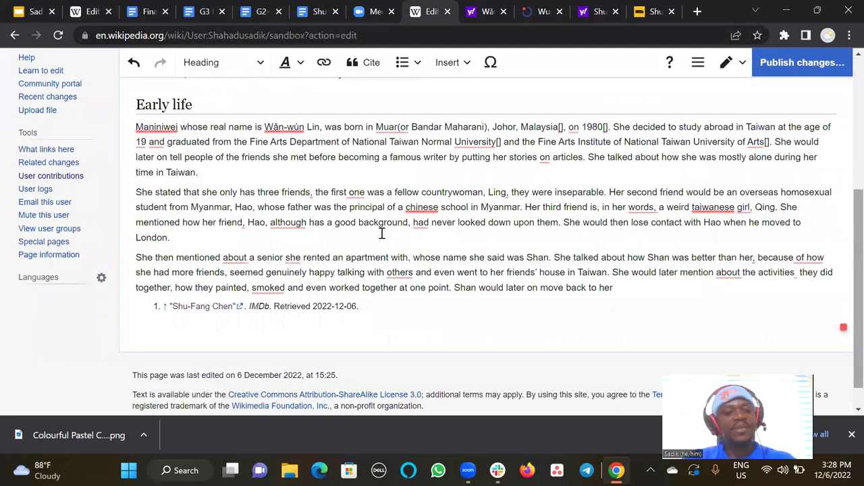
pyautogui.click(229, 172)
pyautogui.press('Return')
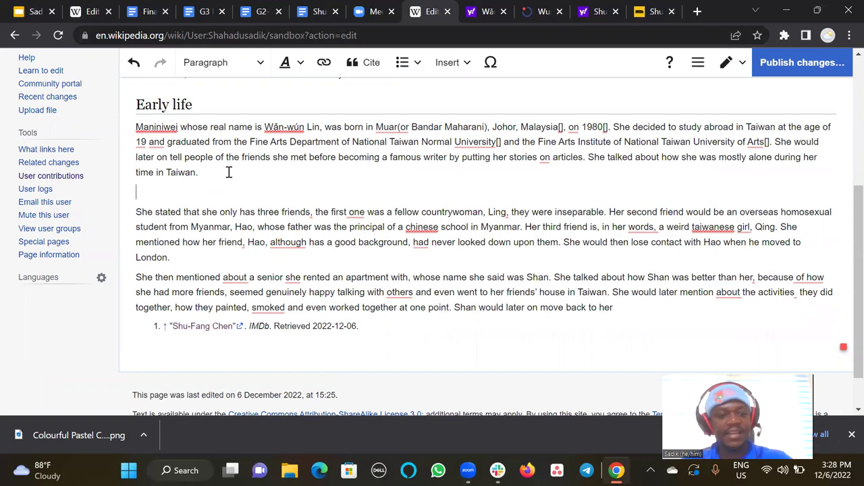
pyautogui.write('Ca')
pyautogui.press('BackSpace')
pyautogui.press('BackSpace')
pyautogui.write('Acting career')
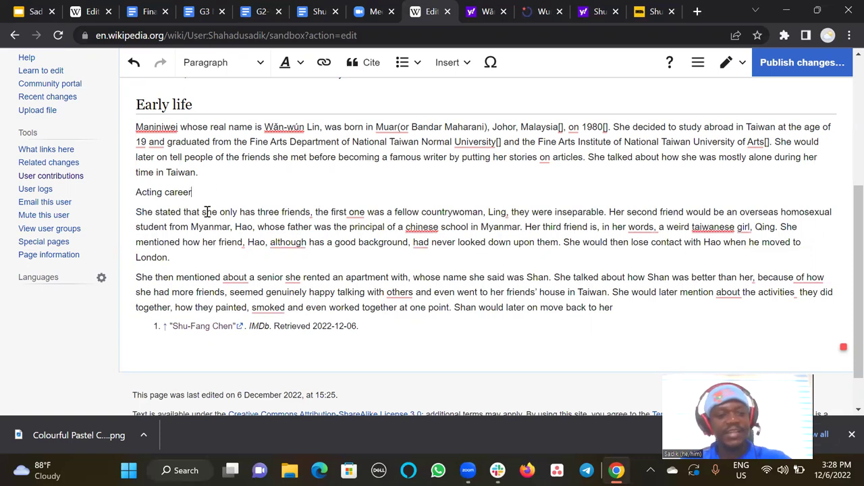
pyautogui.moveTo(203, 196); pyautogui.dragTo(126, 190)
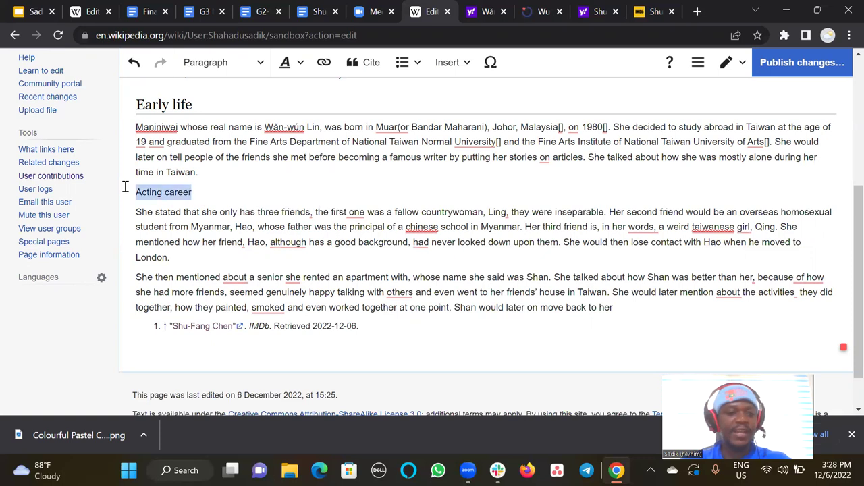
pyautogui.click(256, 60)
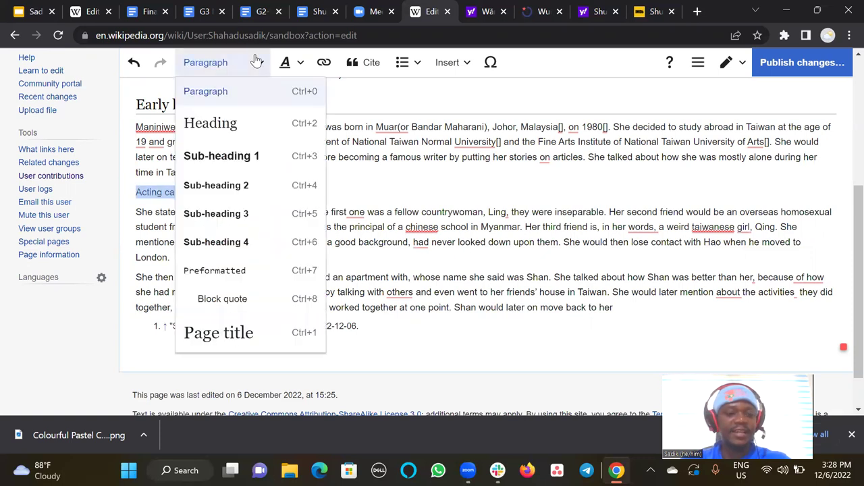
pyautogui.click(256, 155)
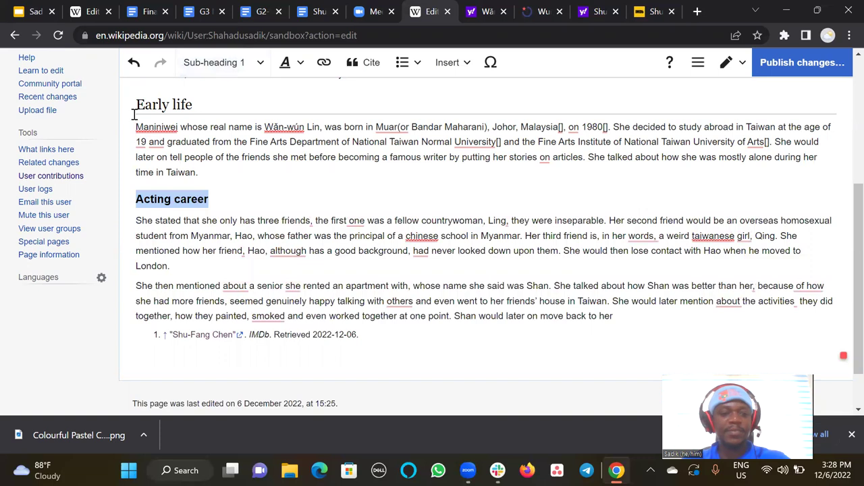
pyautogui.click(230, 210)
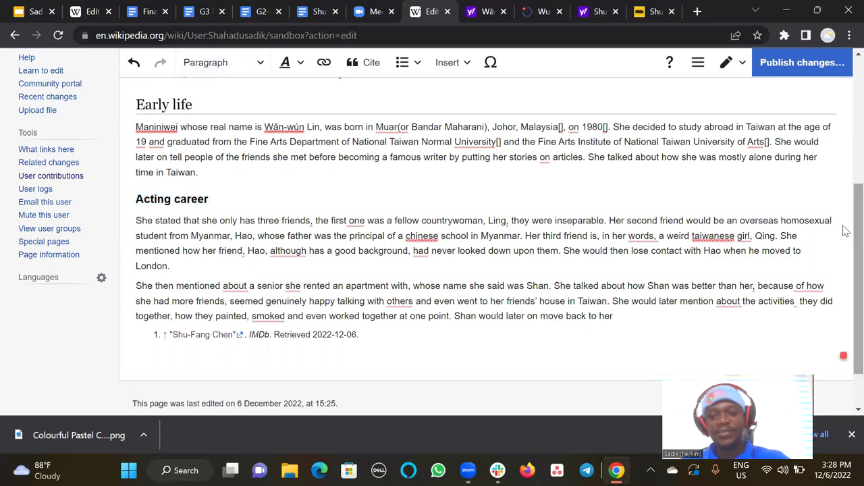
pyautogui.scroll(-1, 844, 237)
pyautogui.scroll(2, 845, 253)
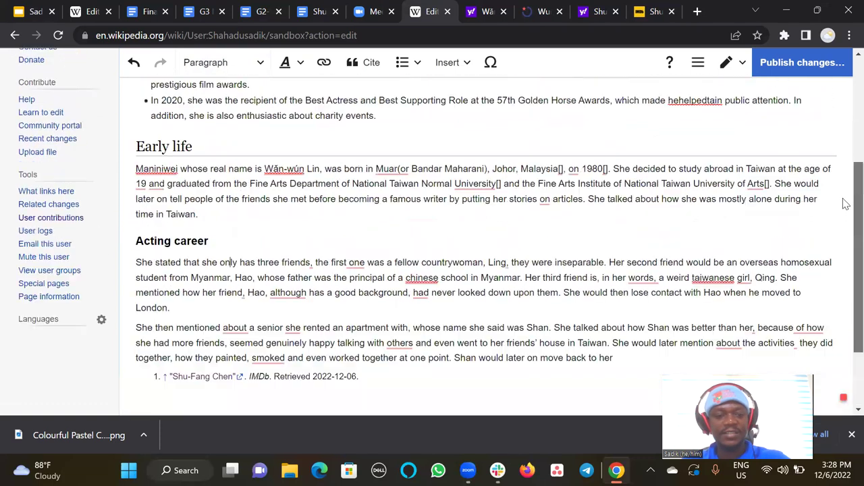
pyautogui.scroll(3, 844, 144)
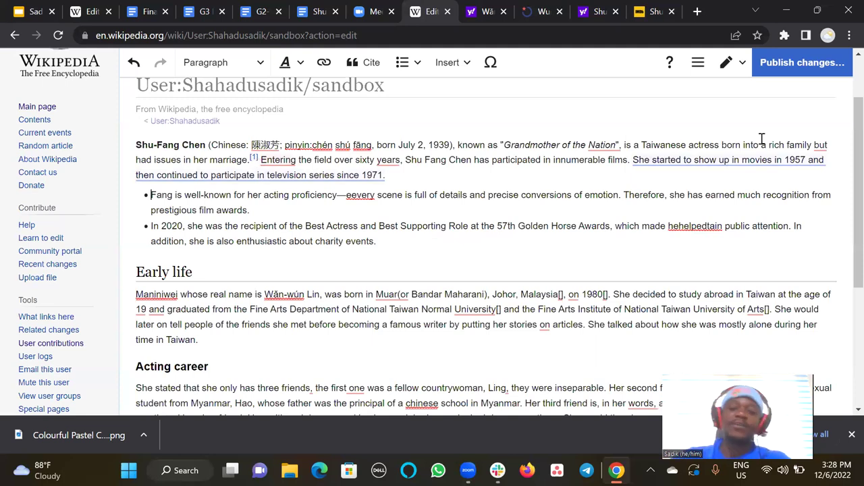
# Step: Accept the rewording to 'Shan would later return to her.' and add an empty paragraph after it
pyautogui.scroll(2, 843, 120)
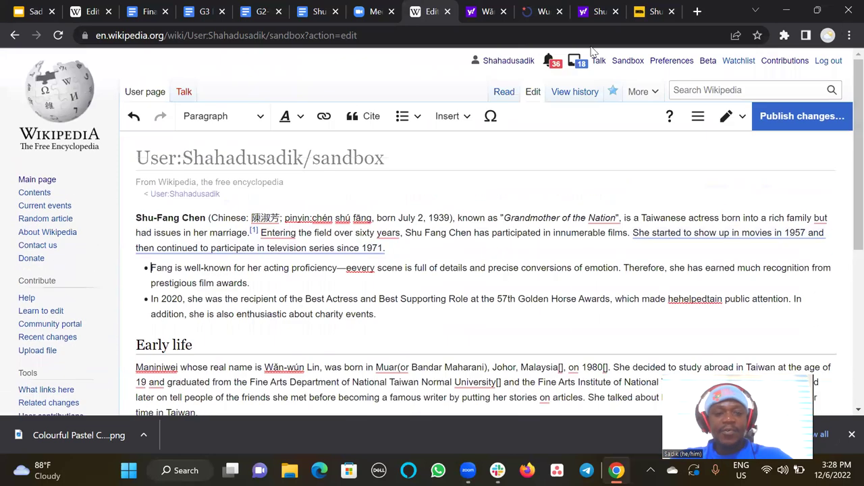
pyautogui.click(457, 128)
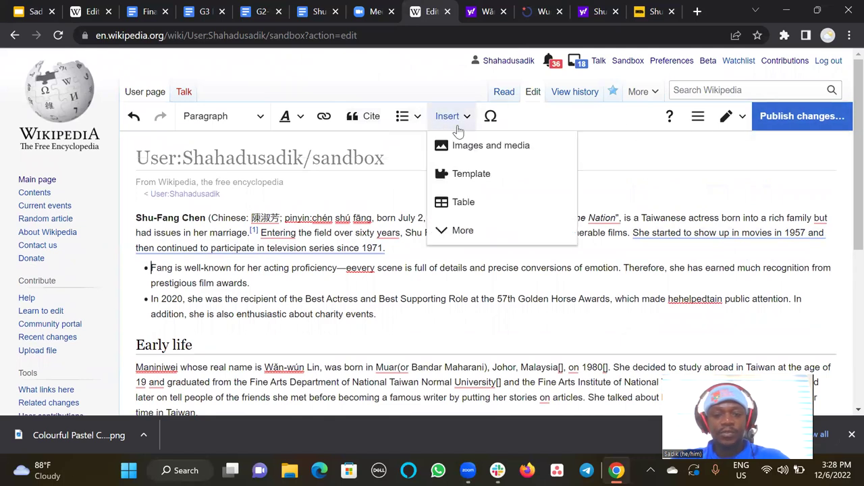
pyautogui.scroll(-1, 843, 169)
pyautogui.click(846, 178)
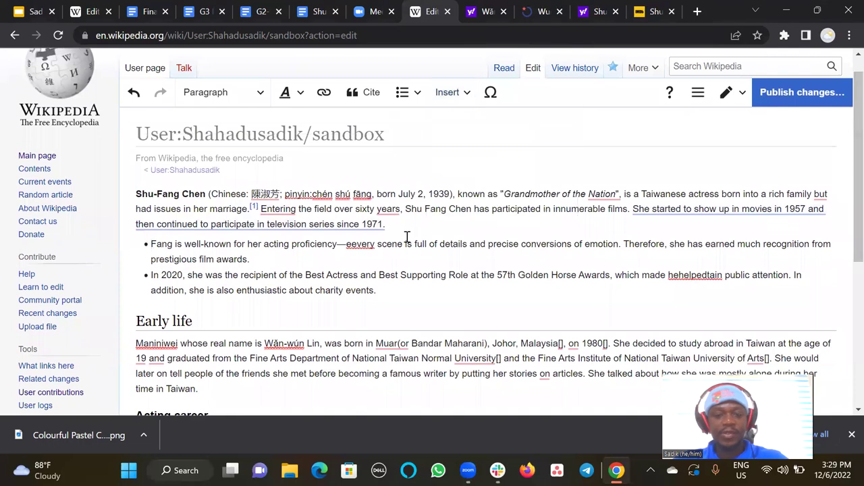
pyautogui.scroll(-2, 843, 170)
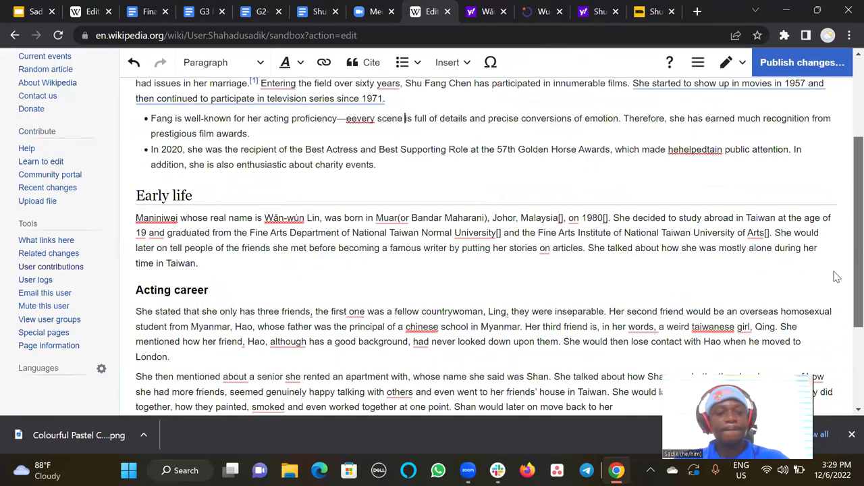
pyautogui.scroll(-3, 776, 341)
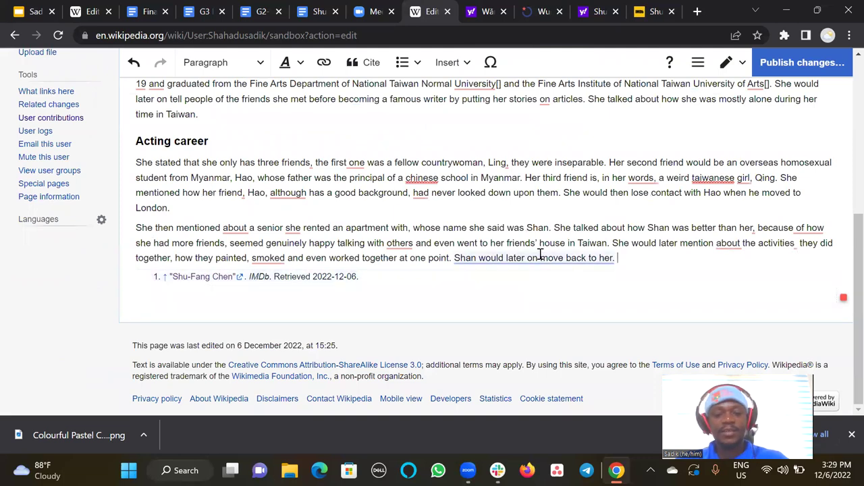
pyautogui.moveTo(540, 257)
pyautogui.click(536, 299)
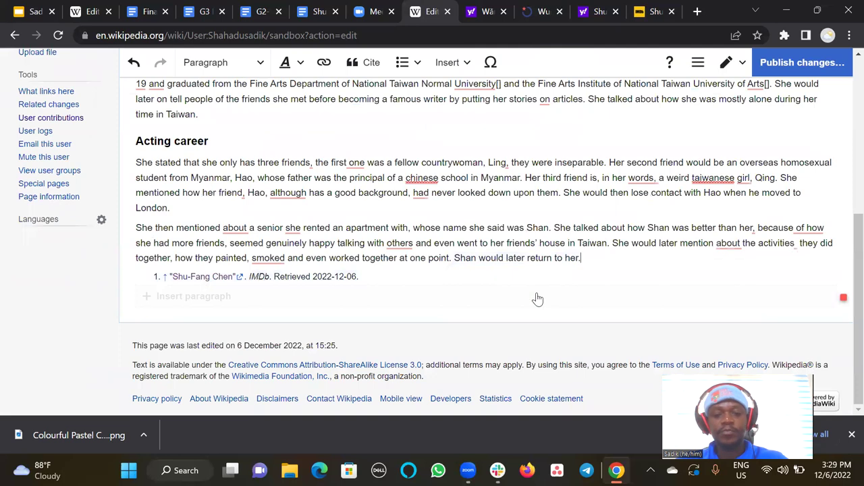
pyautogui.press('Return')
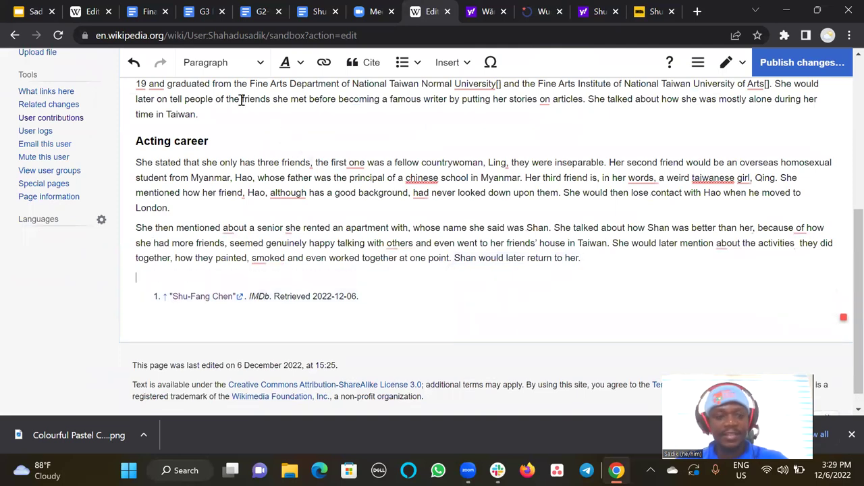
# Step: Make the empty line a Heading reading 'References' above the IMDb citation
pyautogui.click(250, 66)
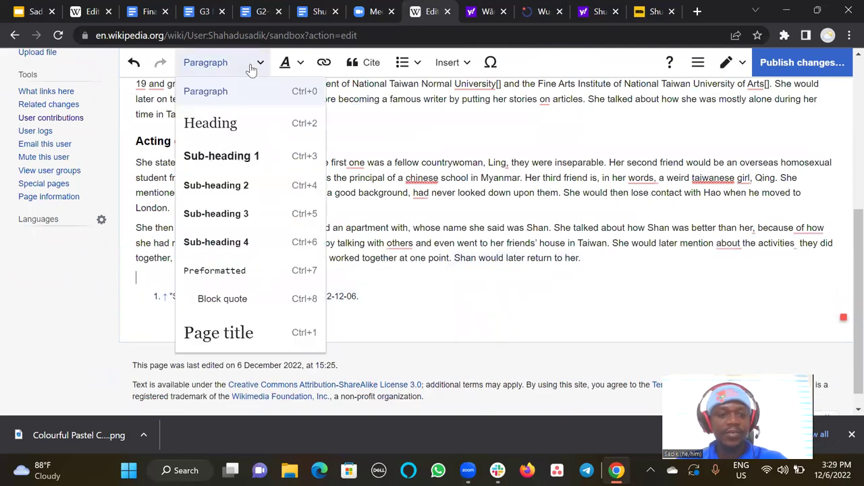
pyautogui.click(247, 130)
pyautogui.write('Referenc')
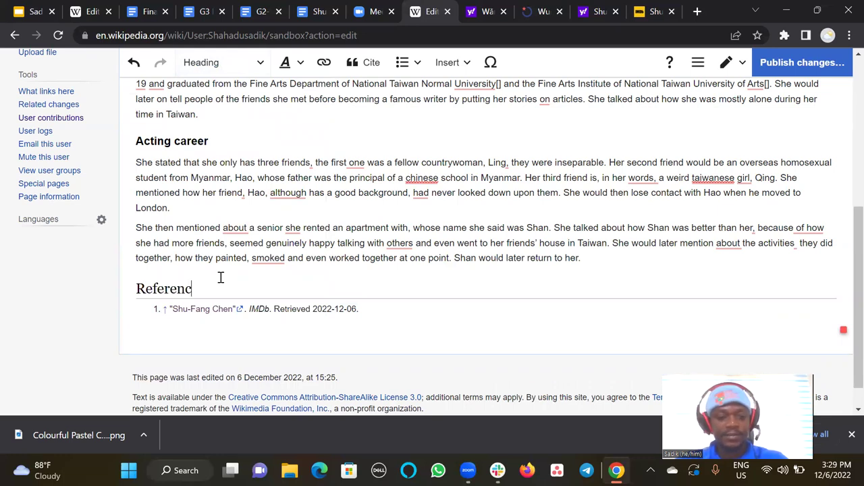
pyautogui.press('BackSpace')
pyautogui.write('ces')
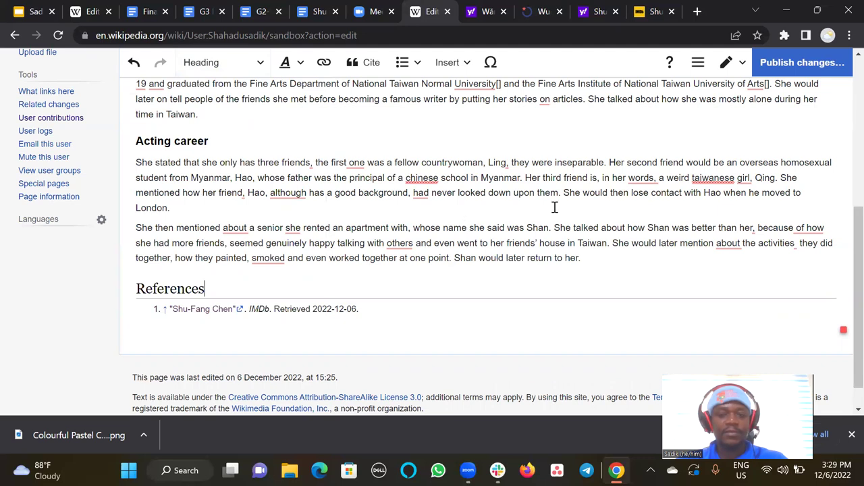
# Step: Publish the sandbox changes as a minor edit with the summary 'added section'
pyautogui.click(797, 68)
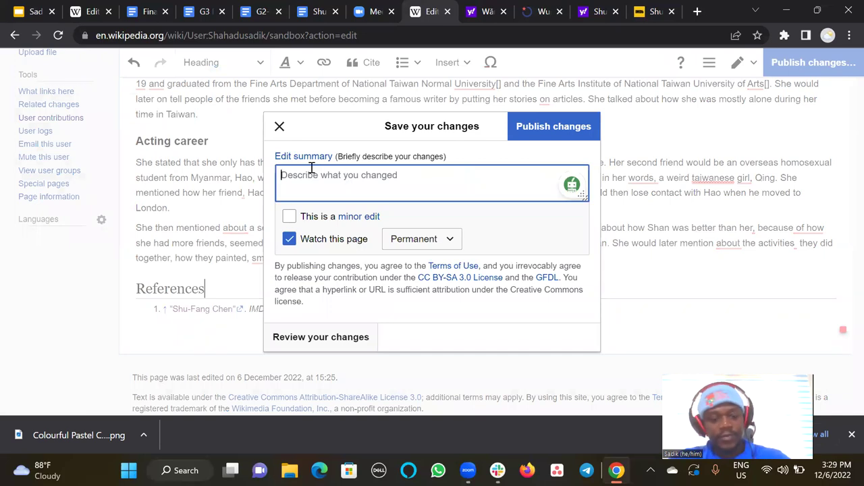
pyautogui.write('added')
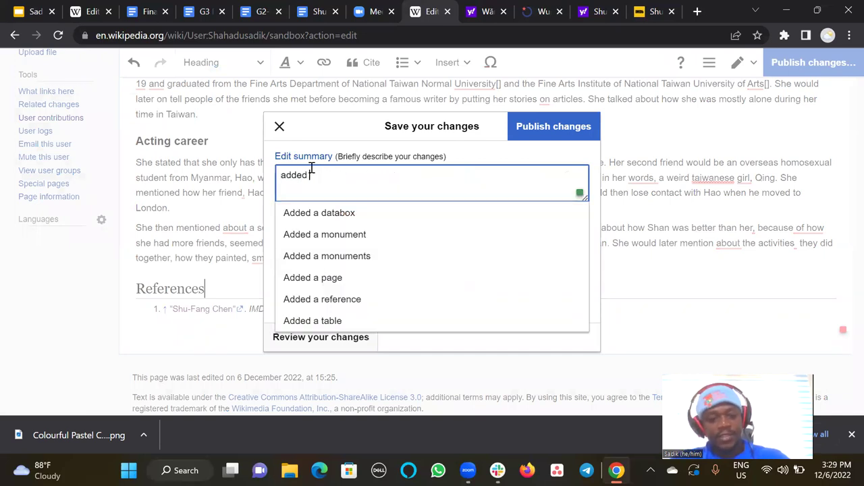
pyautogui.write(' section')
pyautogui.click(289, 216)
pyautogui.click(541, 133)
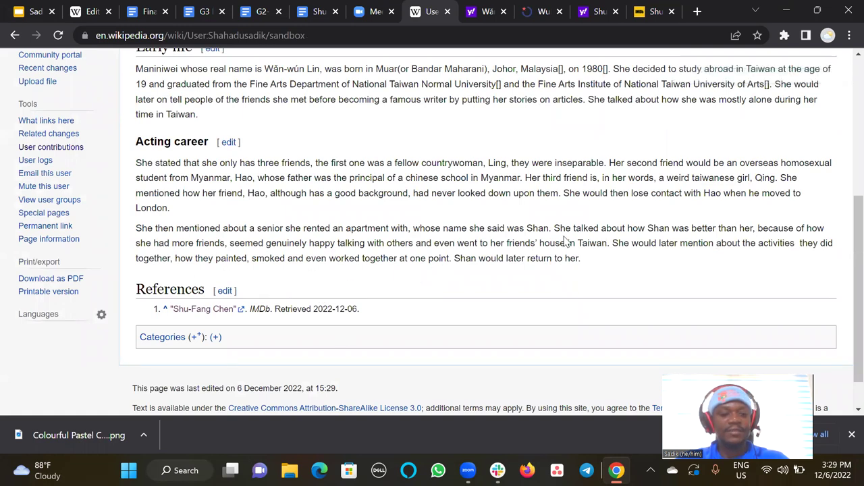
pyautogui.click(98, 12)
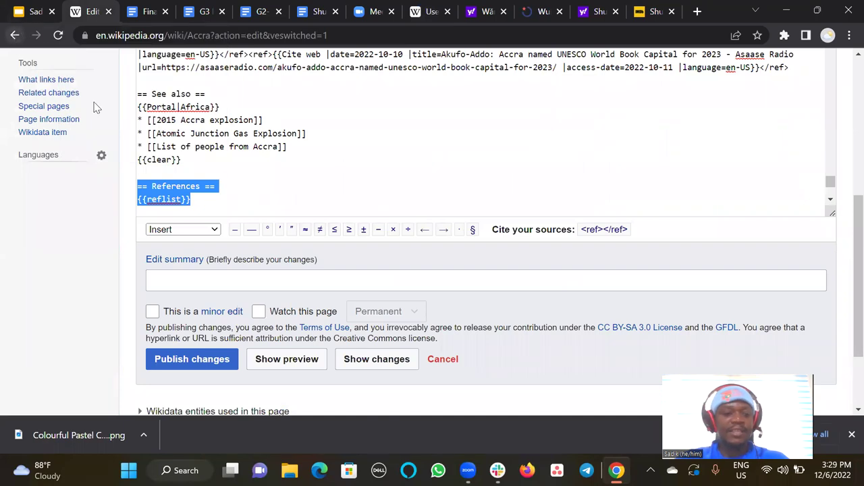
# Step: Go back on the Accra tab, then return to the published sandbox draft
pyautogui.click(14, 35)
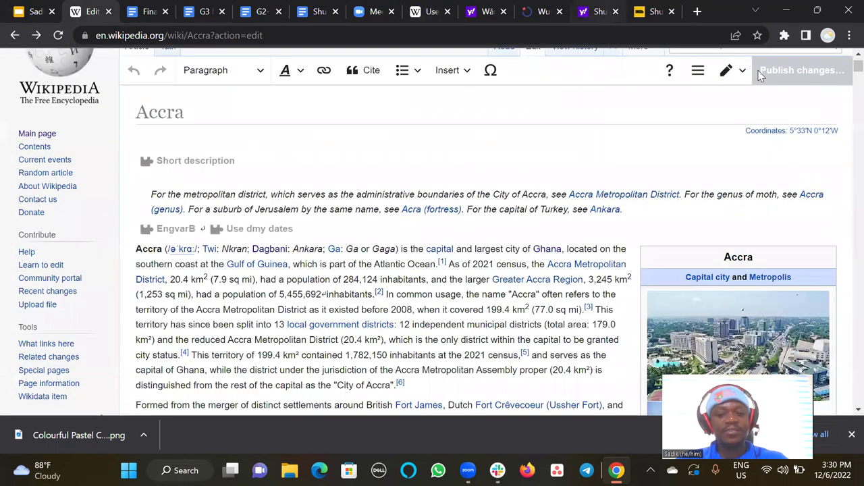
pyautogui.click(428, 8)
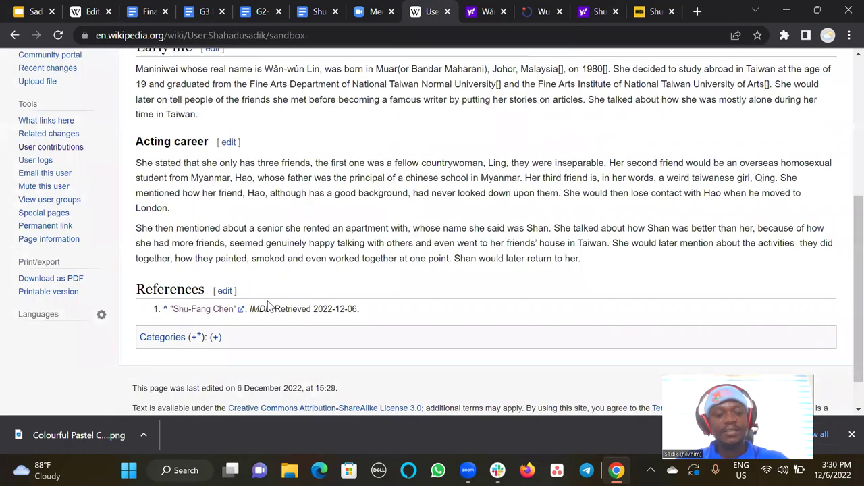
# Step: Edit the References section in Source editing mode and scroll down to the == References == line
pyautogui.click(225, 291)
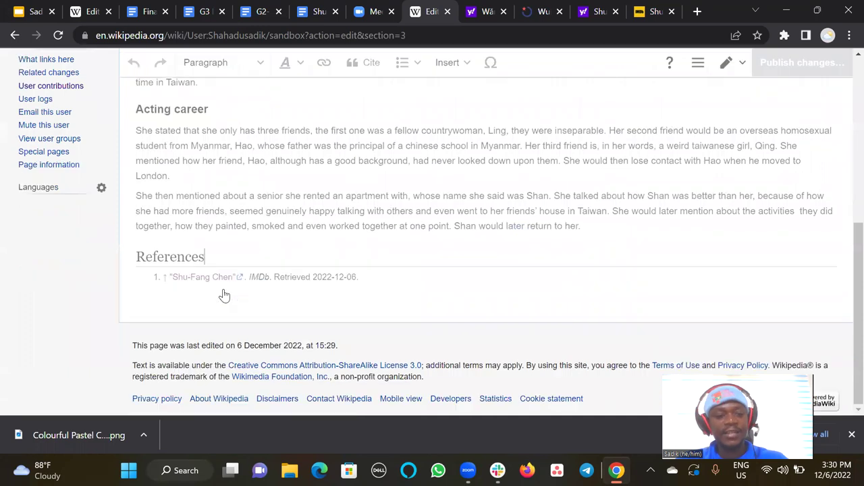
pyautogui.click(305, 266)
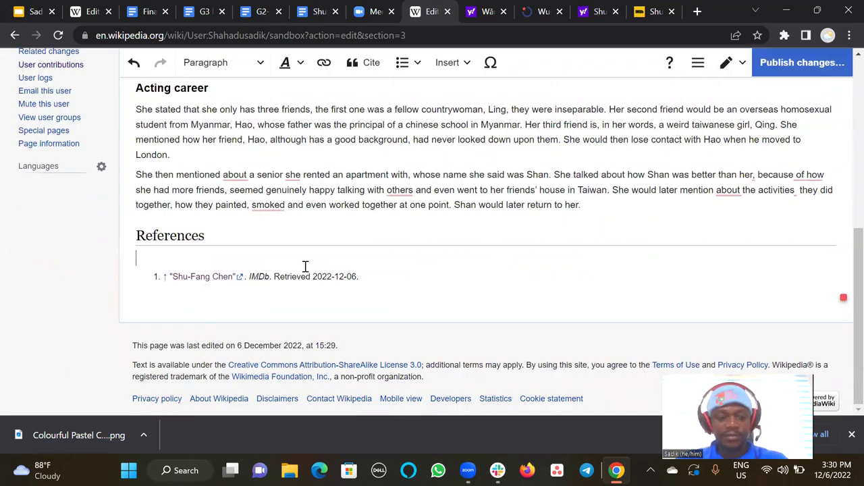
pyautogui.click(727, 64)
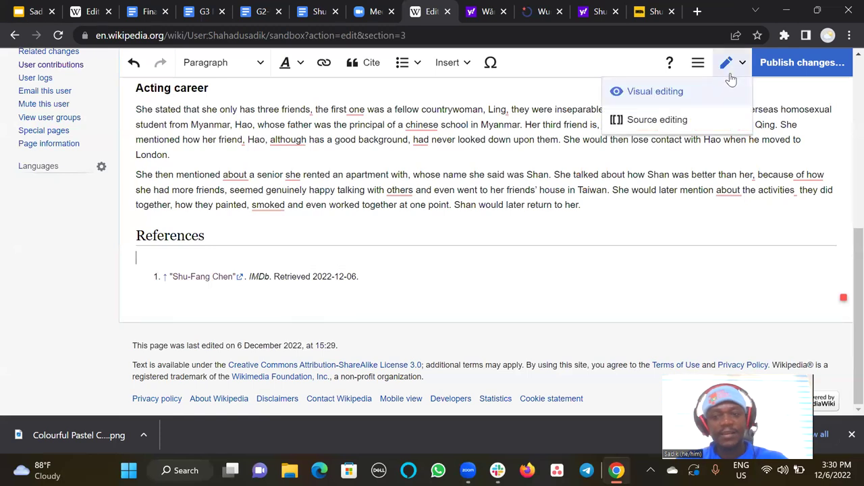
pyautogui.click(665, 121)
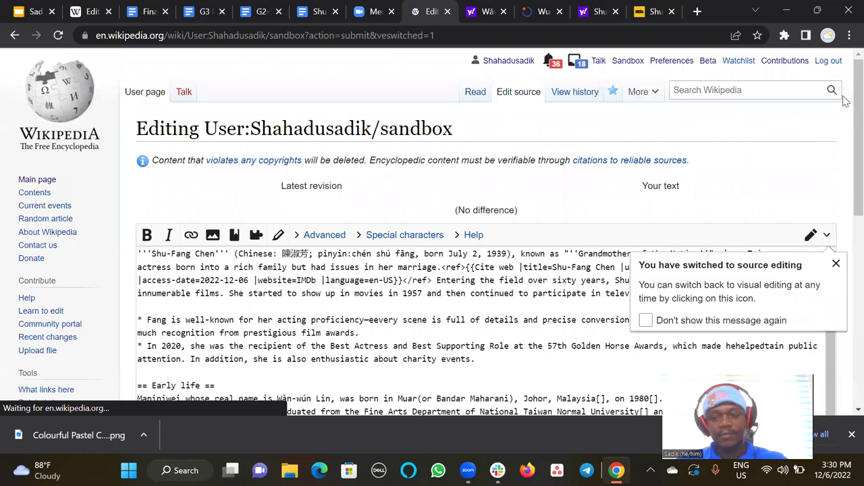
pyautogui.scroll(-1, 840, 95)
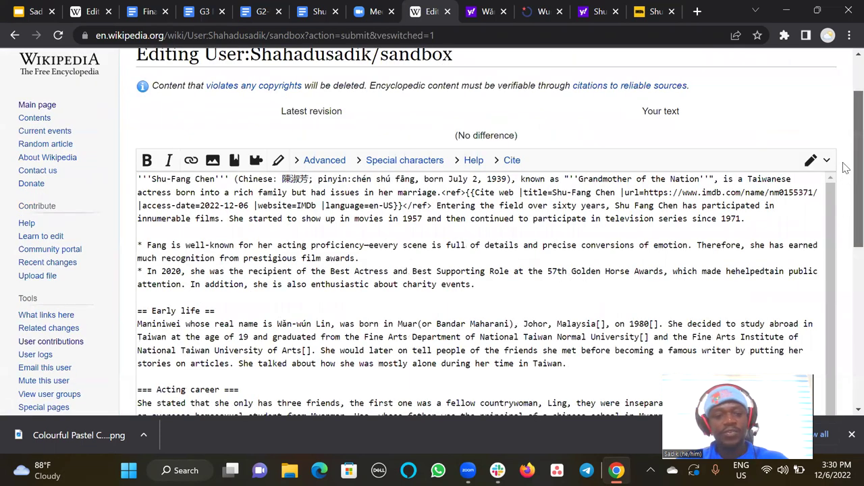
pyautogui.scroll(1, 844, 118)
pyautogui.scroll(-2, 844, 150)
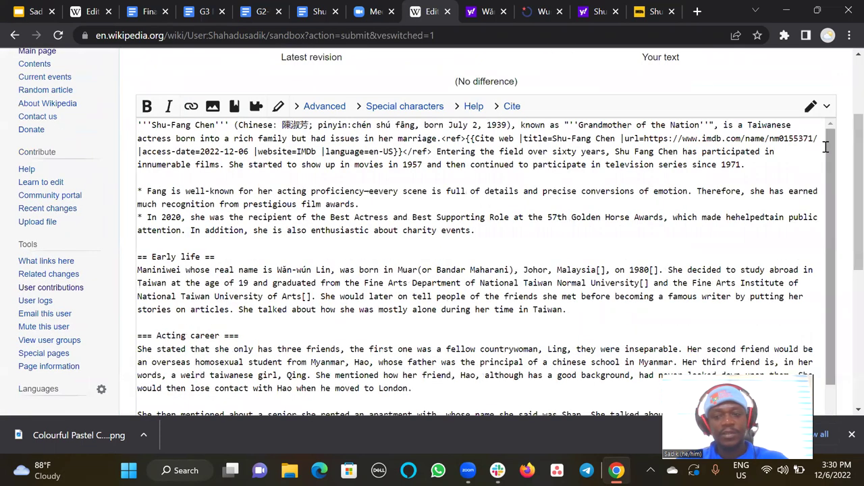
pyautogui.scroll(-1, 819, 199)
pyautogui.scroll(-1, 817, 209)
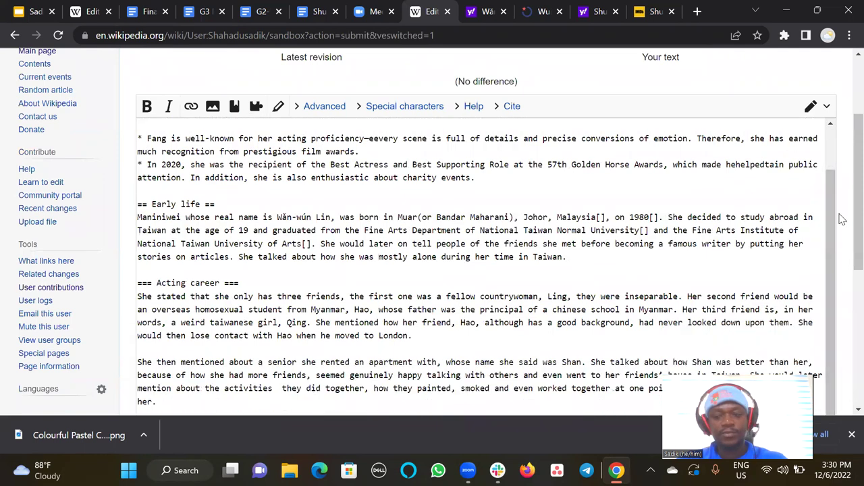
pyautogui.scroll(-2, 844, 256)
pyautogui.scroll(-1, 225, 278)
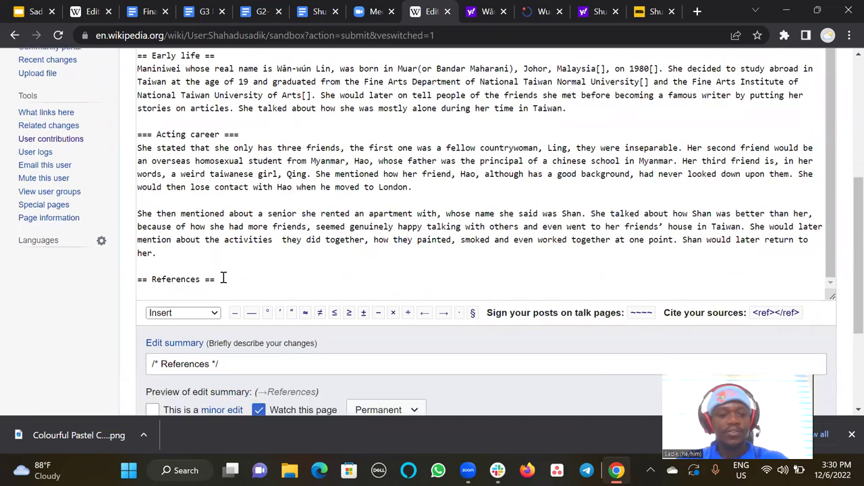
# Step: Add {{reflist}} on a new line under == References == and show the preview
pyautogui.click(226, 278)
pyautogui.press('Return')
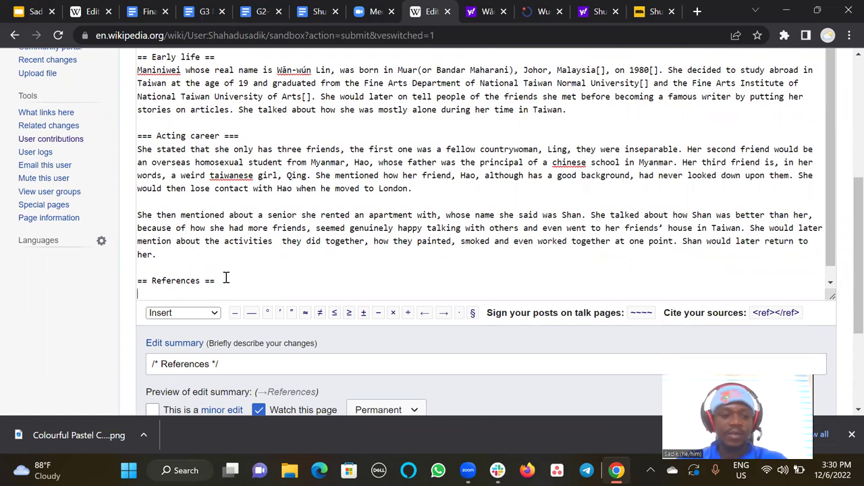
pyautogui.write('{')
pyautogui.scroll(-3, 227, 278)
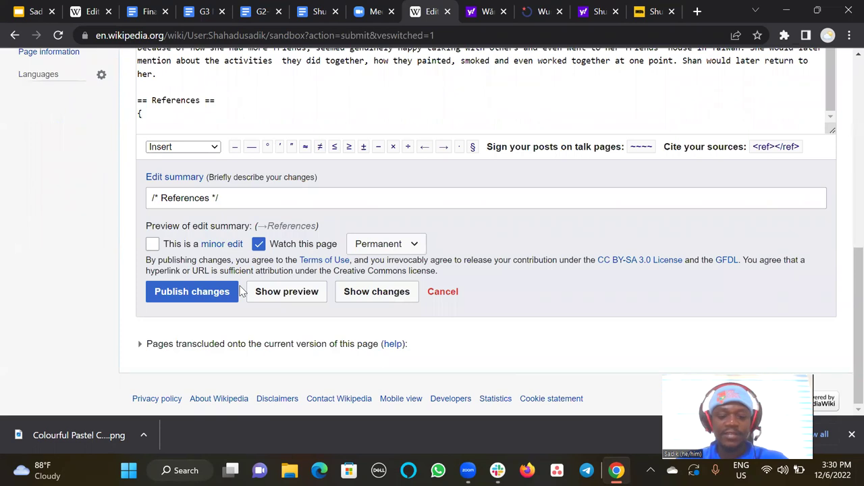
pyautogui.write('{reflist')
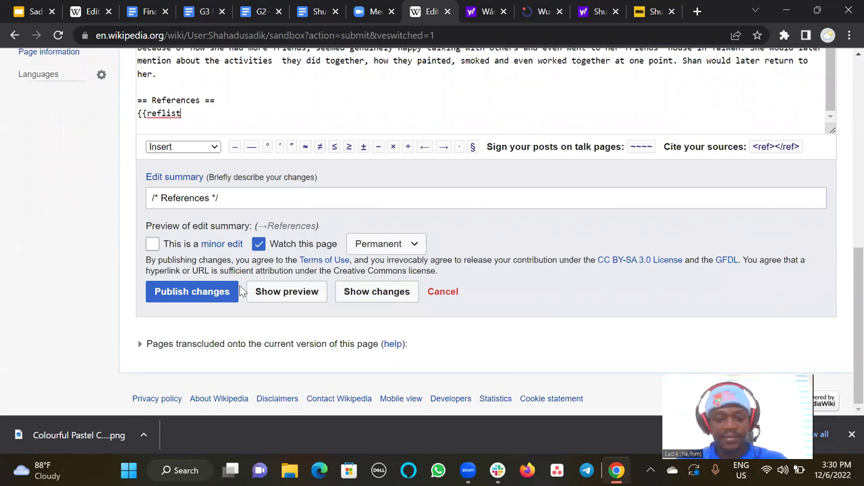
pyautogui.write('}}')
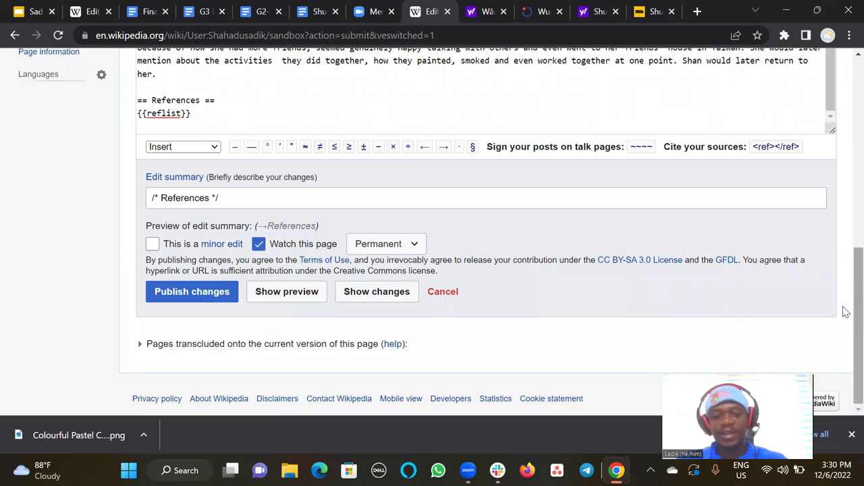
pyautogui.click(283, 295)
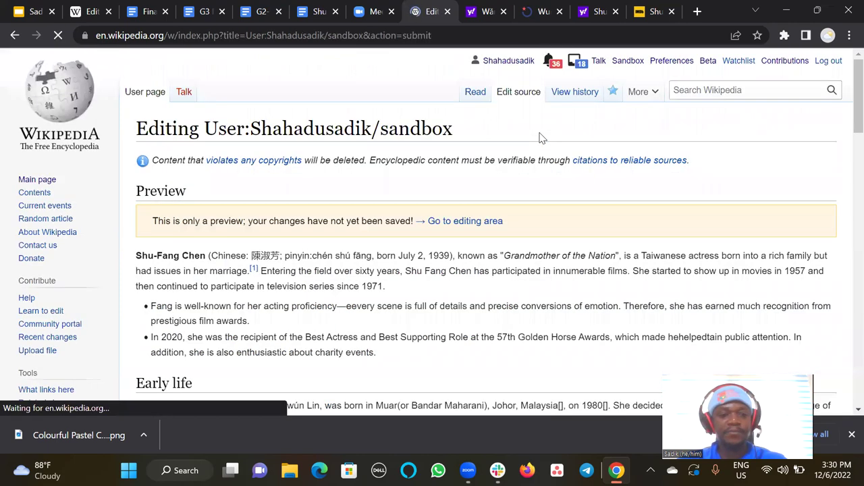
# Step: Publish the sandbox edit as a minor edit with the '/* References */' summary
pyautogui.scroll(-4, 845, 118)
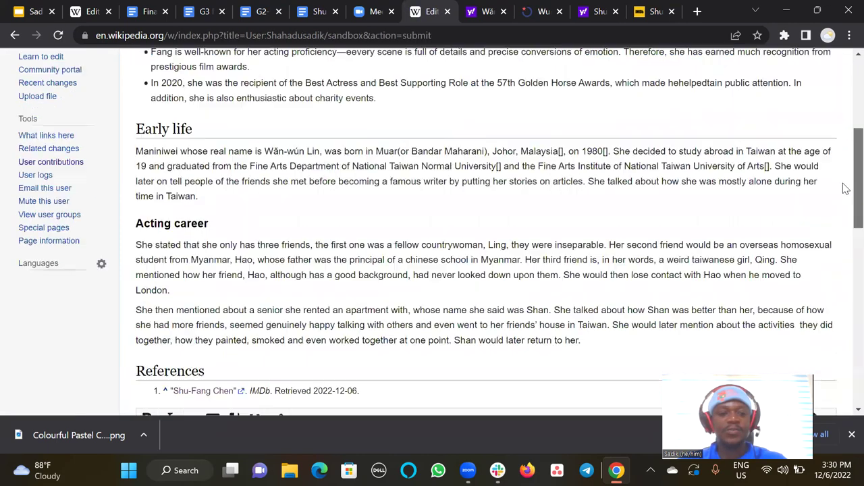
pyautogui.scroll(-2, 845, 229)
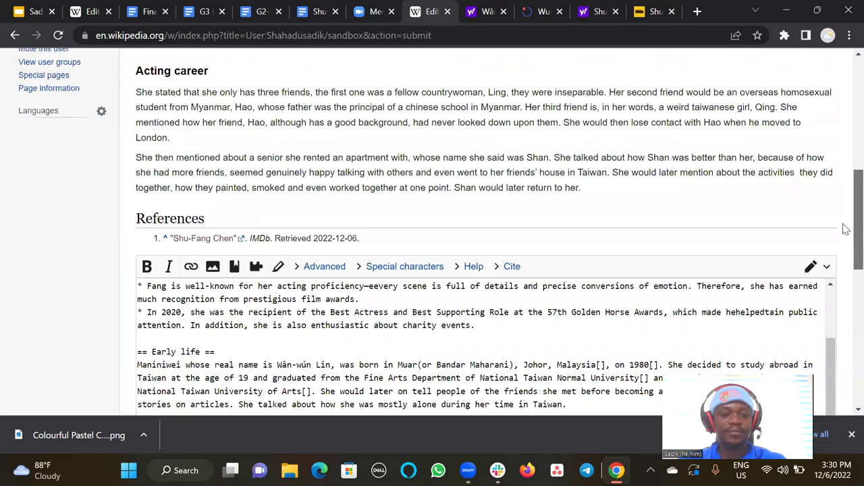
pyautogui.scroll(-1, 846, 230)
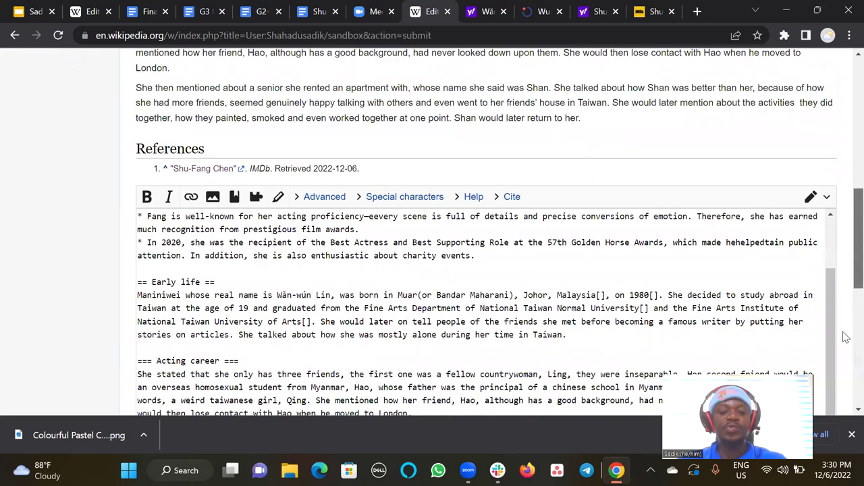
pyautogui.scroll(-5, 845, 338)
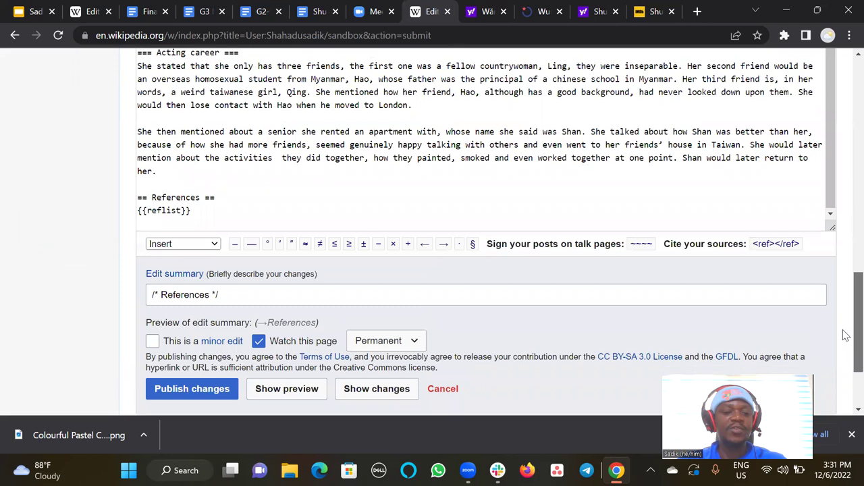
pyautogui.scroll(-2, 843, 351)
pyautogui.scroll(1, 843, 360)
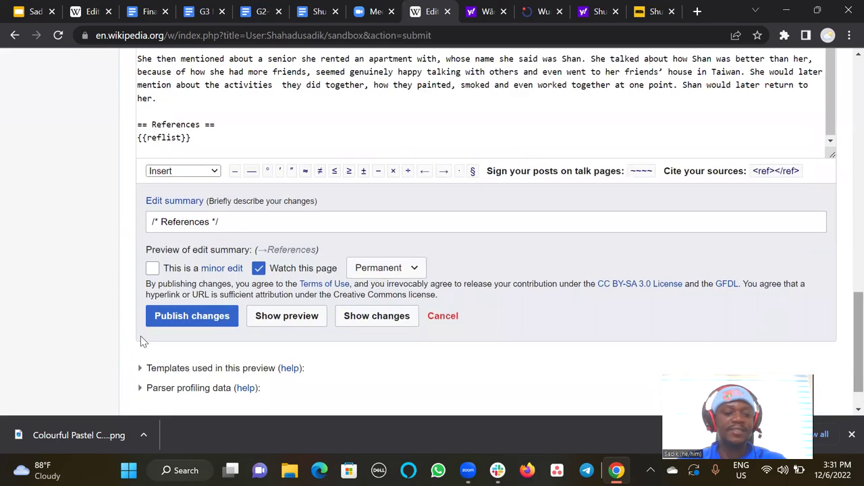
pyautogui.click(153, 268)
pyautogui.click(194, 320)
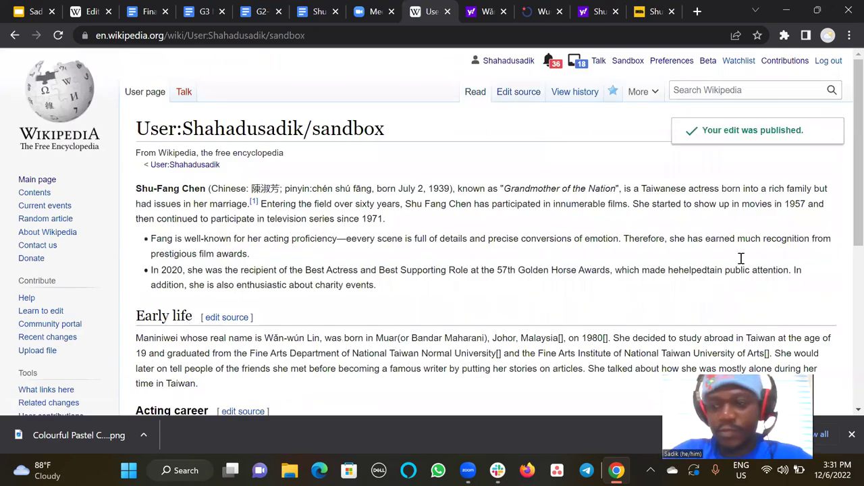
pyautogui.scroll(-5, 844, 338)
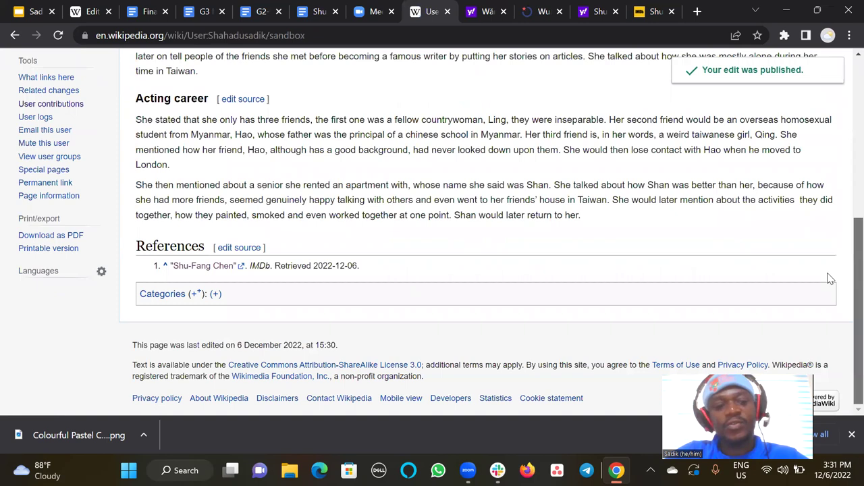
pyautogui.scroll(2, 810, 169)
pyautogui.scroll(-2, 784, 203)
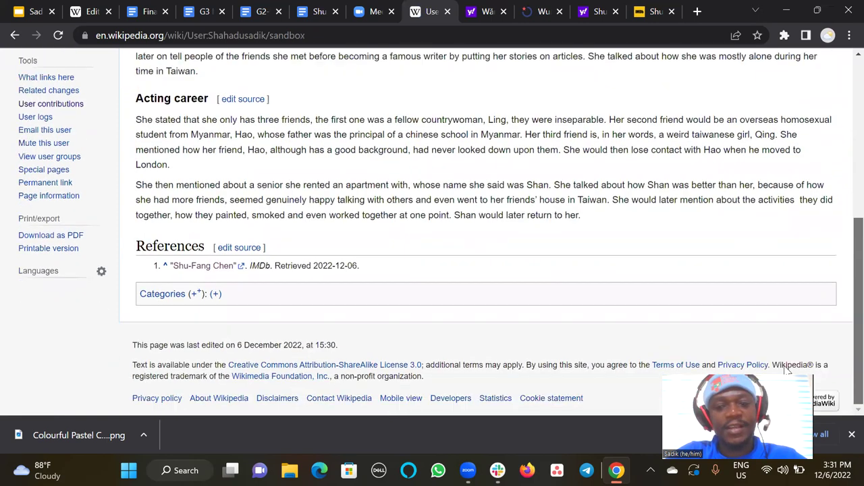
pyautogui.scroll(1, 792, 211)
pyautogui.scroll(4, 777, 175)
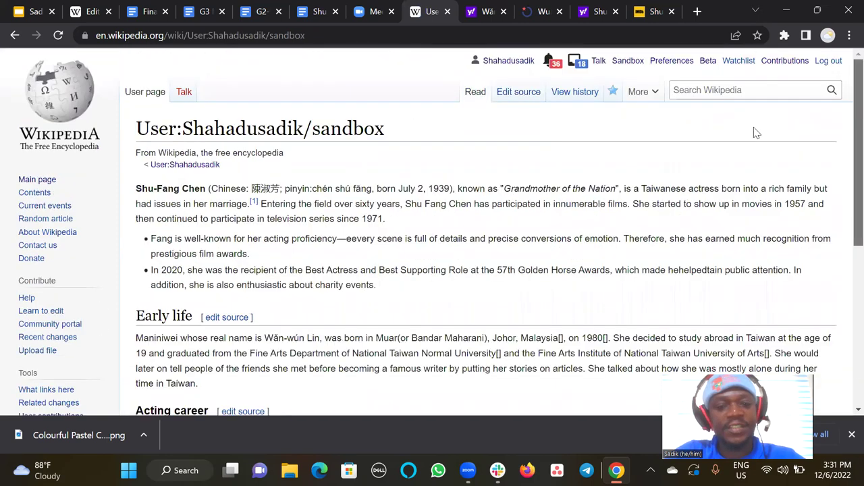
pyautogui.click(643, 98)
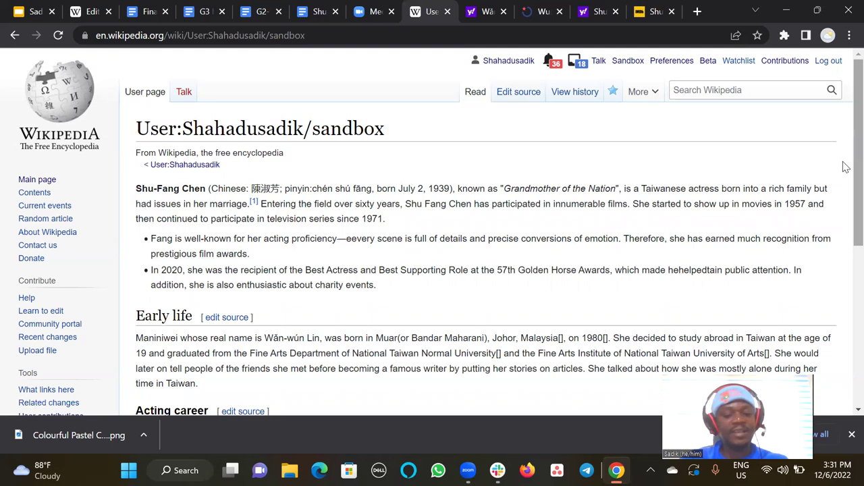
pyautogui.scroll(-5, 847, 166)
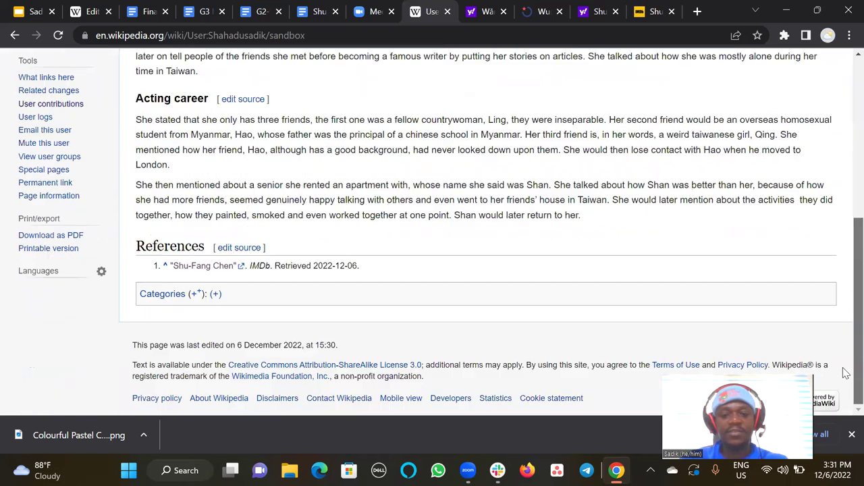
pyautogui.scroll(2, 847, 267)
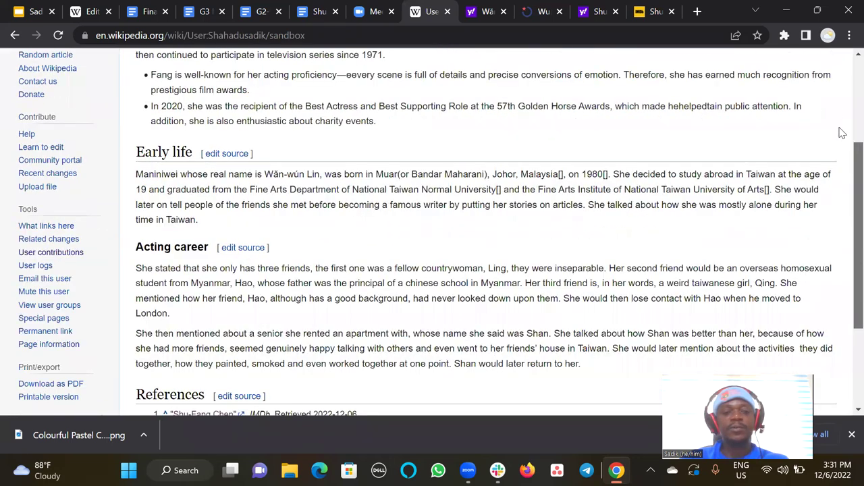
pyautogui.scroll(-2, 844, 189)
pyautogui.scroll(5, 739, 244)
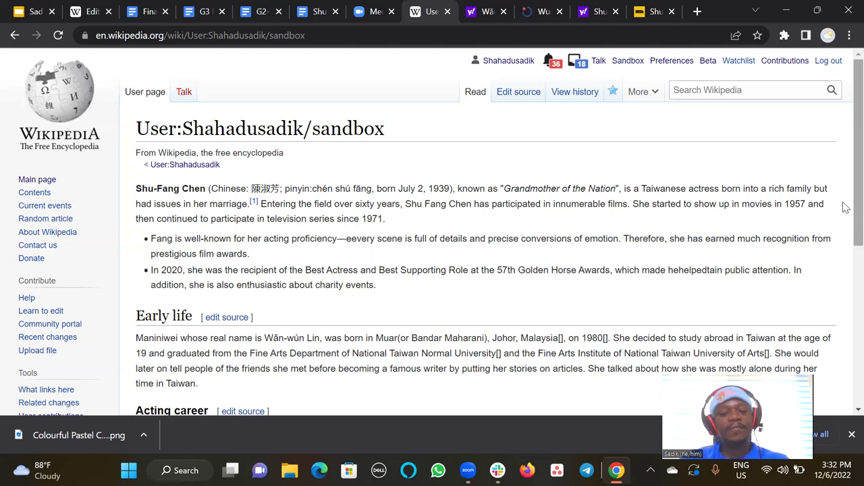
pyautogui.scroll(-3, 846, 208)
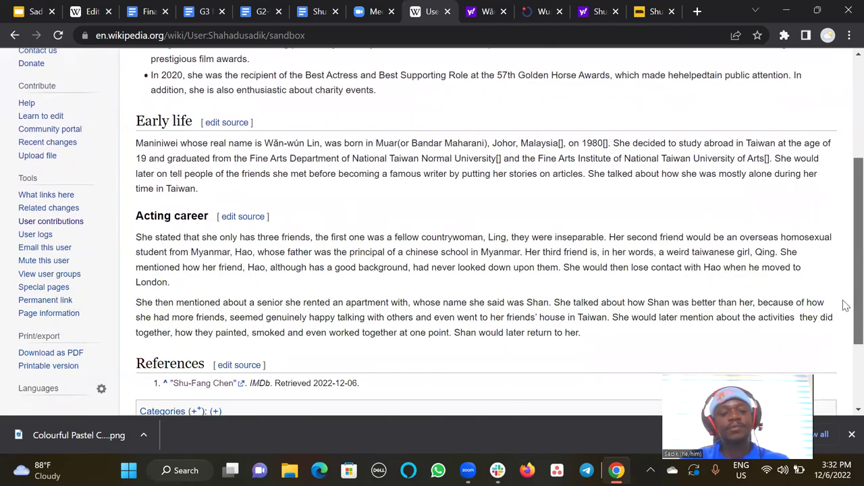
pyautogui.scroll(3, 844, 223)
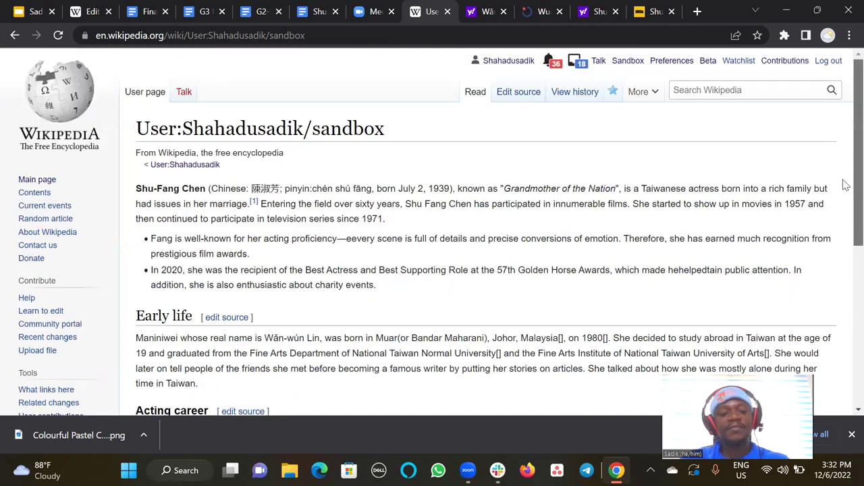
pyautogui.scroll(-1, 846, 212)
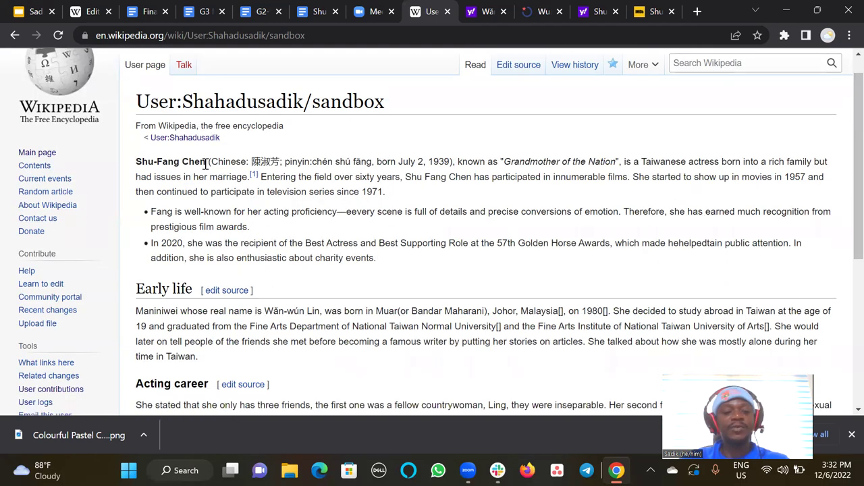
pyautogui.moveTo(206, 164); pyautogui.dragTo(120, 166)
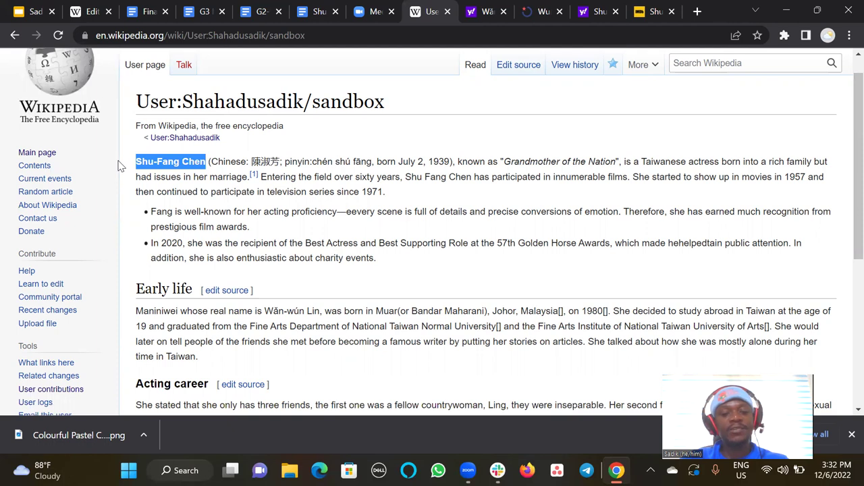
pyautogui.moveTo(208, 162); pyautogui.dragTo(270, 177)
pyautogui.click(446, 223)
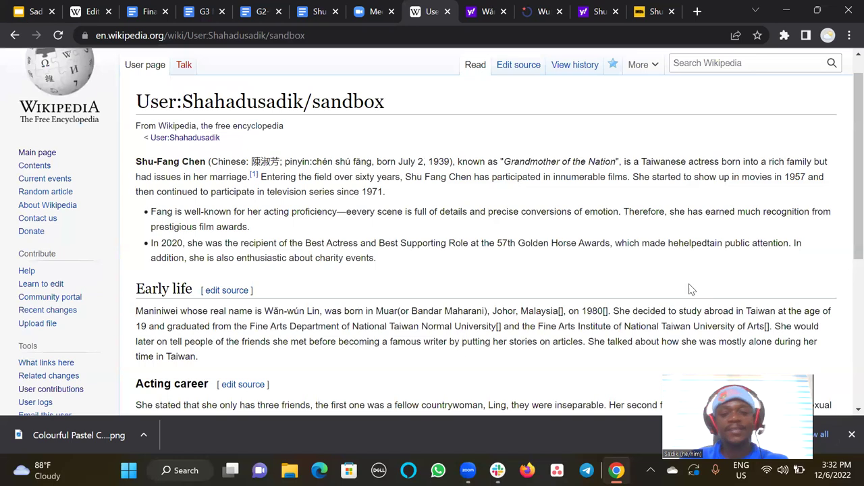
pyautogui.scroll(-3, 844, 365)
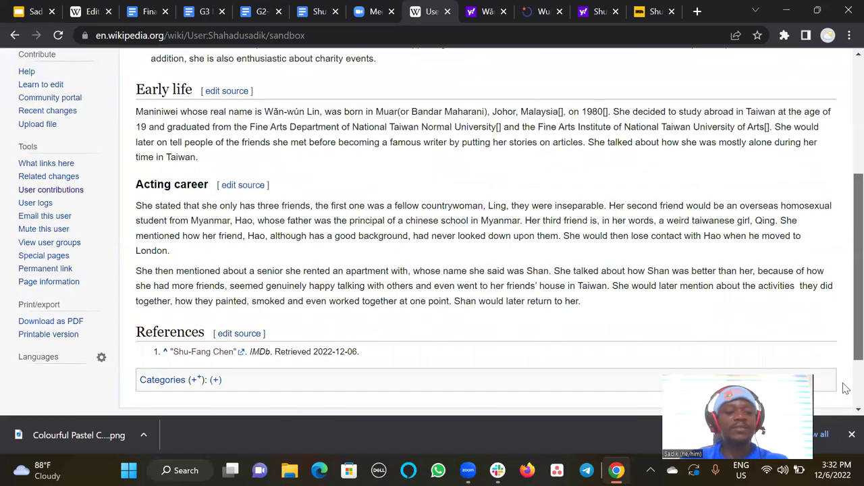
pyautogui.scroll(-2, 844, 383)
pyautogui.scroll(4, 844, 304)
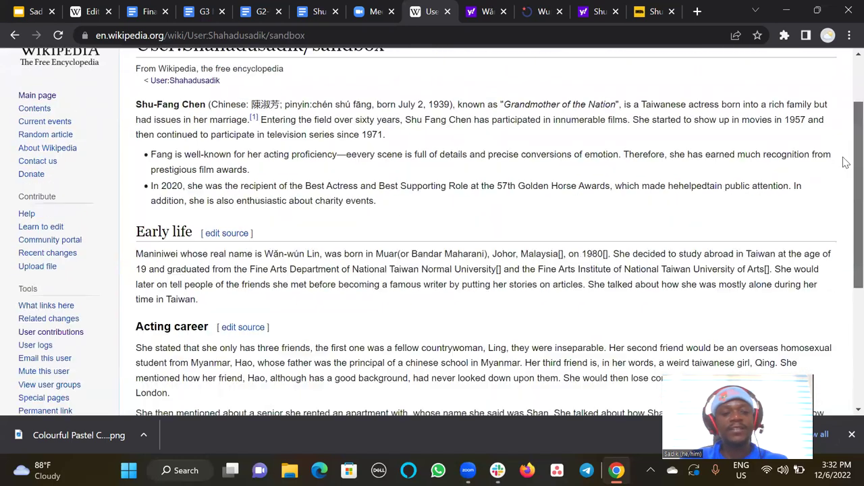
pyautogui.scroll(-1, 844, 365)
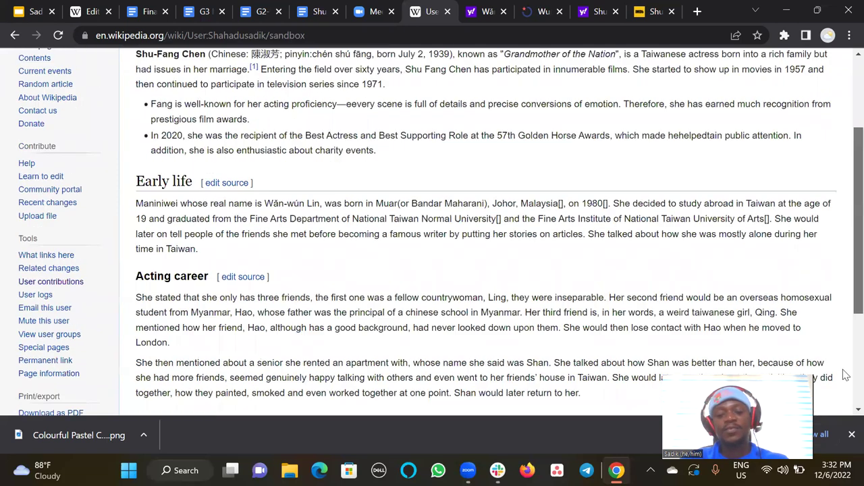
pyautogui.scroll(-3, 845, 375)
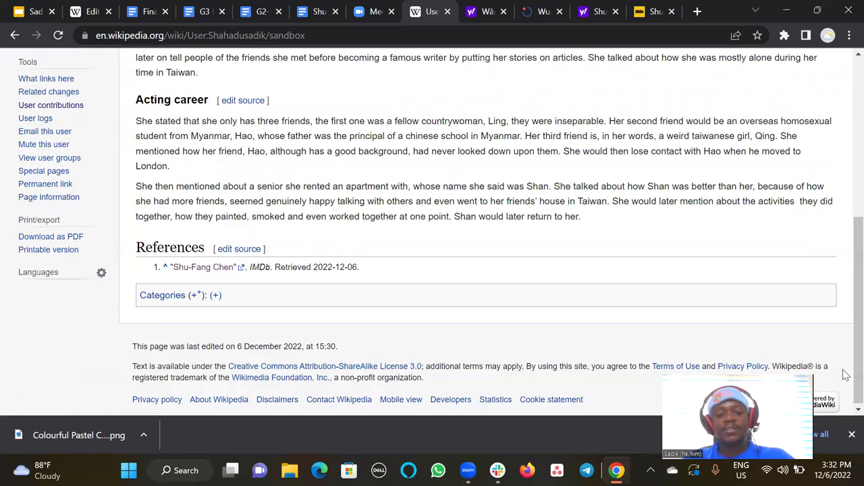